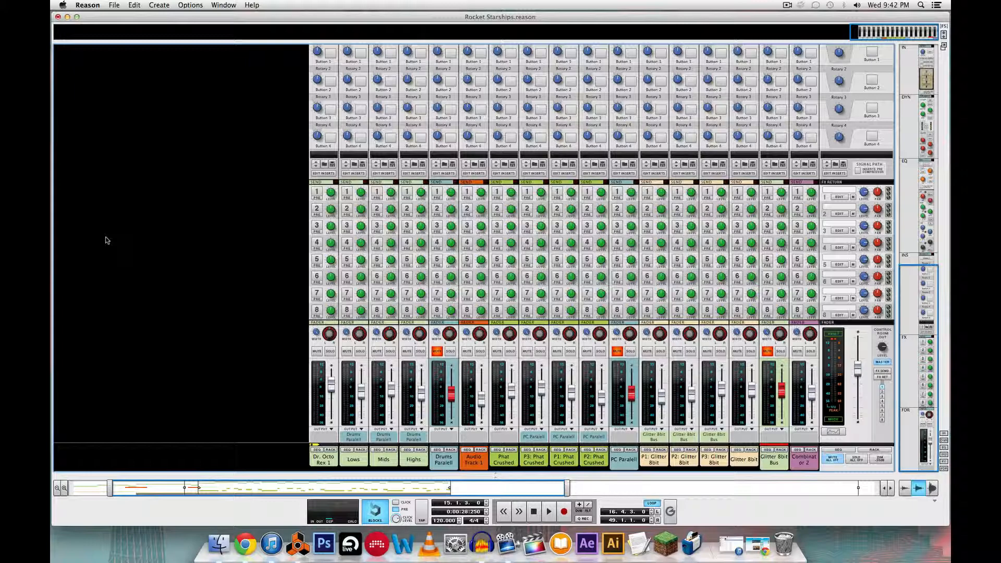
# Step: Show the sequencer beneath the mixer and return the song position to about bar 17
pyautogui.scroll(10, 396, 198)
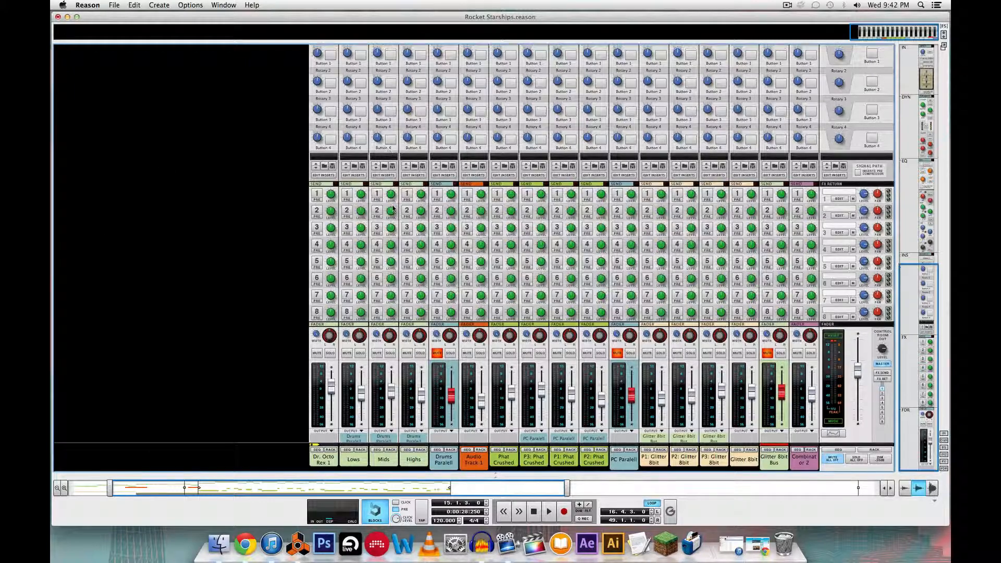
pyautogui.scroll(-10, 441, 261)
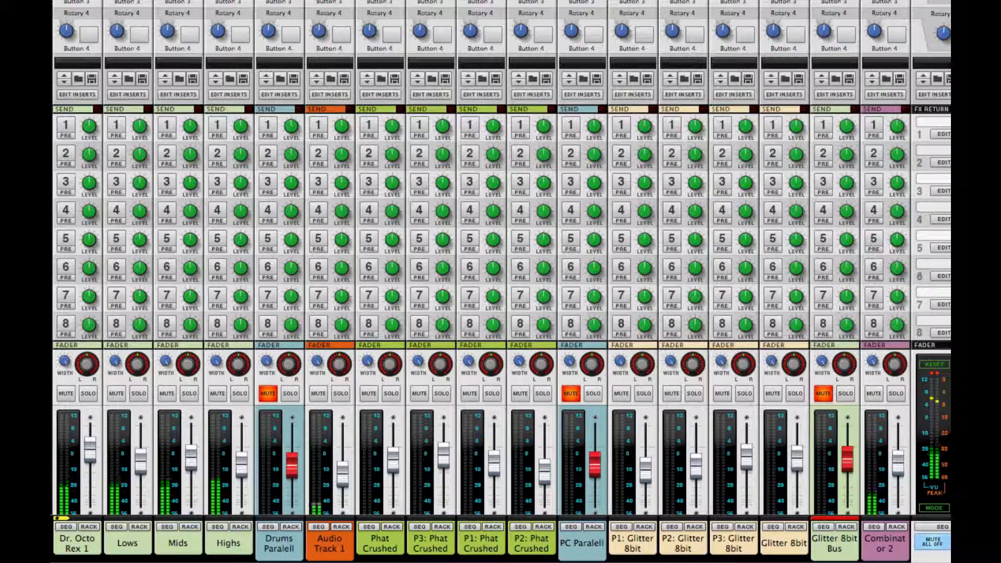
pyautogui.scroll(-2, 501, 260)
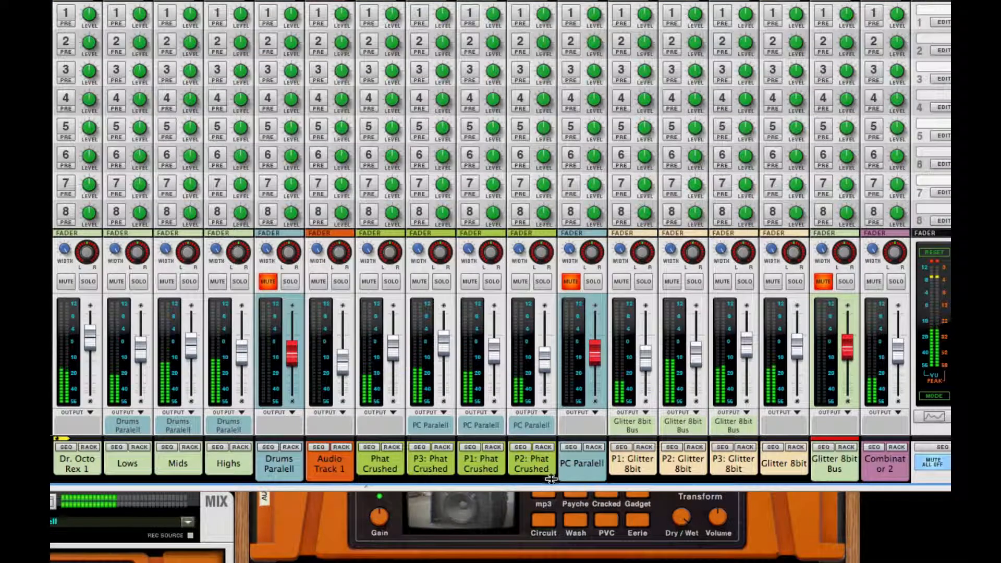
pyautogui.hotkey('F5', 'F7')
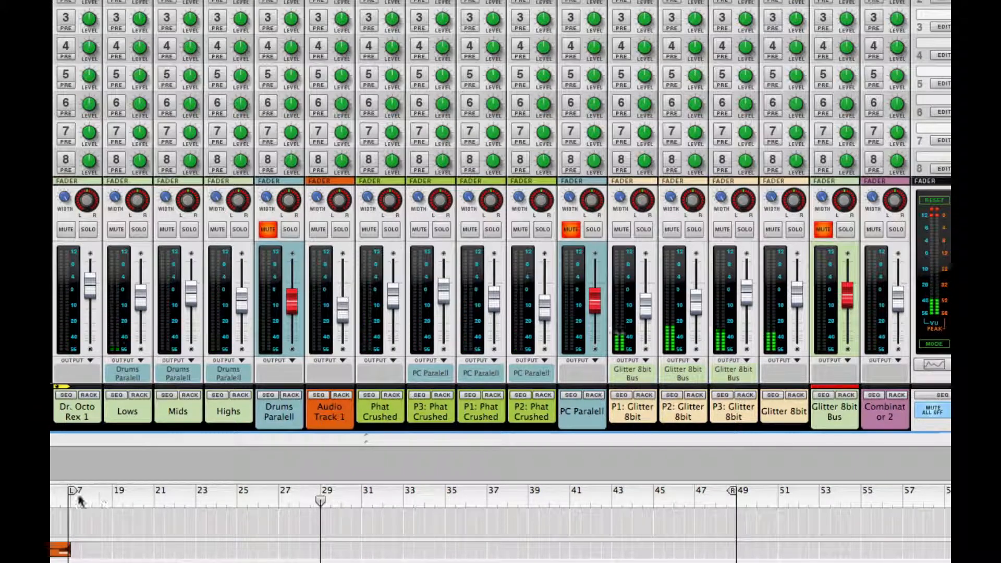
pyautogui.click(62, 499)
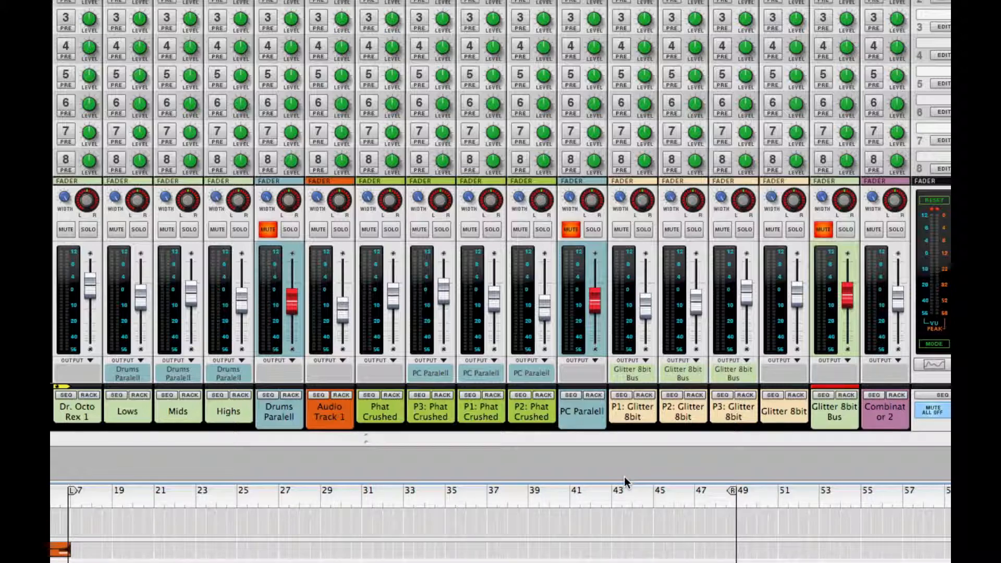
# Step: Unmute the Drums Paralell, PC Paralell and Glitter 8bit Bus channels and play the song
pyautogui.click(268, 229)
pyautogui.click(572, 230)
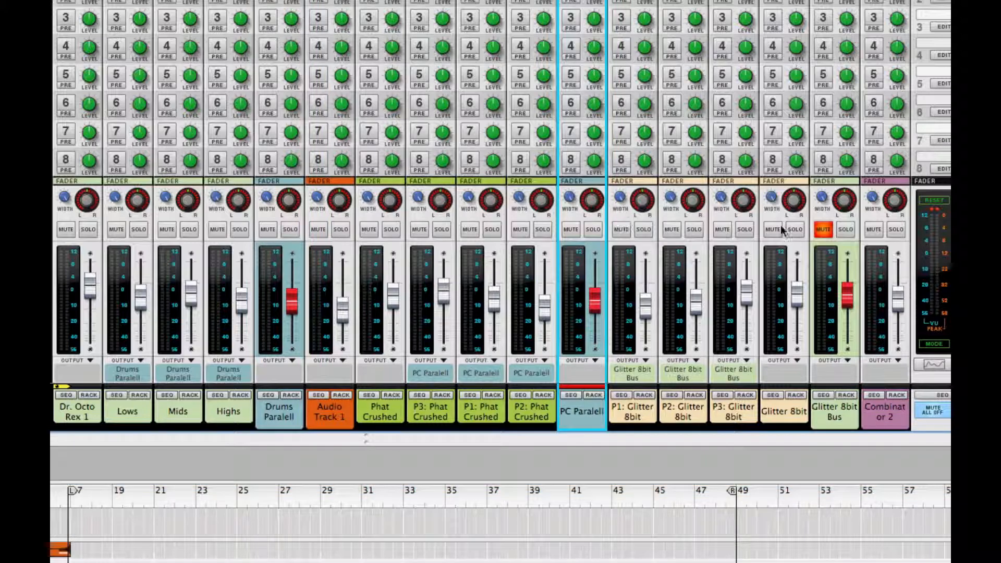
pyautogui.click(824, 230)
pyautogui.press('space')
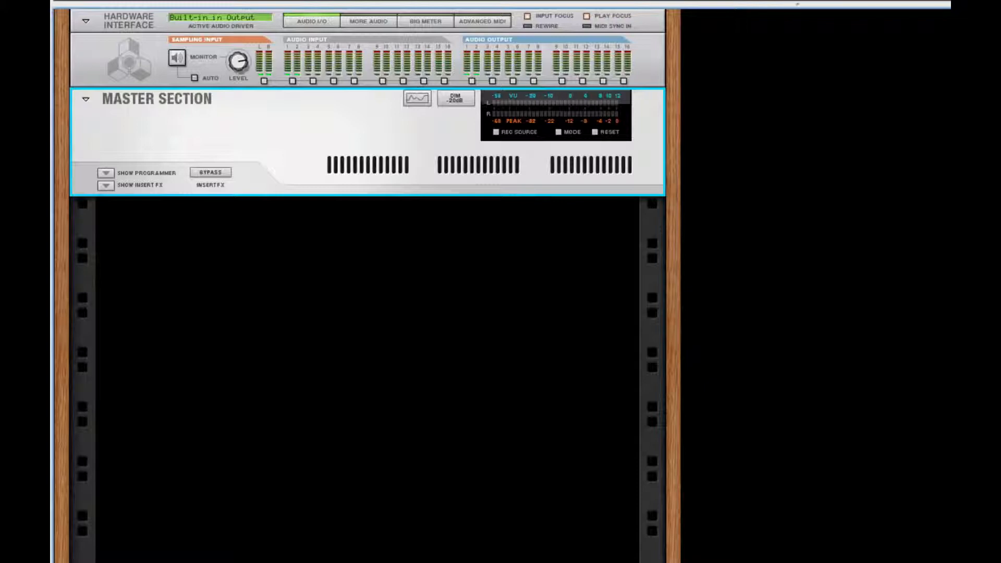
# Step: Add a Dr. Octo Rex Loop Player to the empty rack
pyautogui.rightClick(361, 272)
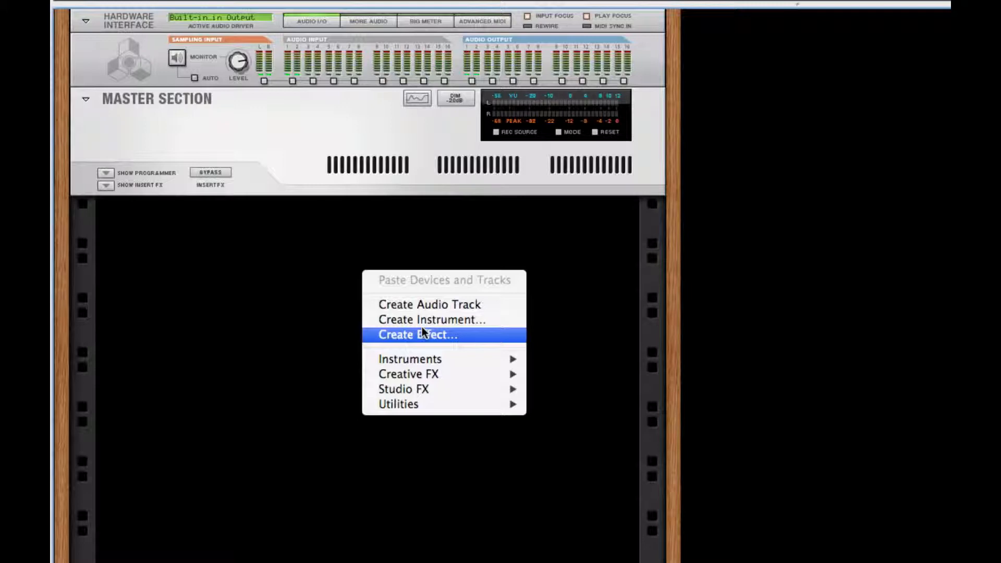
pyautogui.moveTo(428, 359)
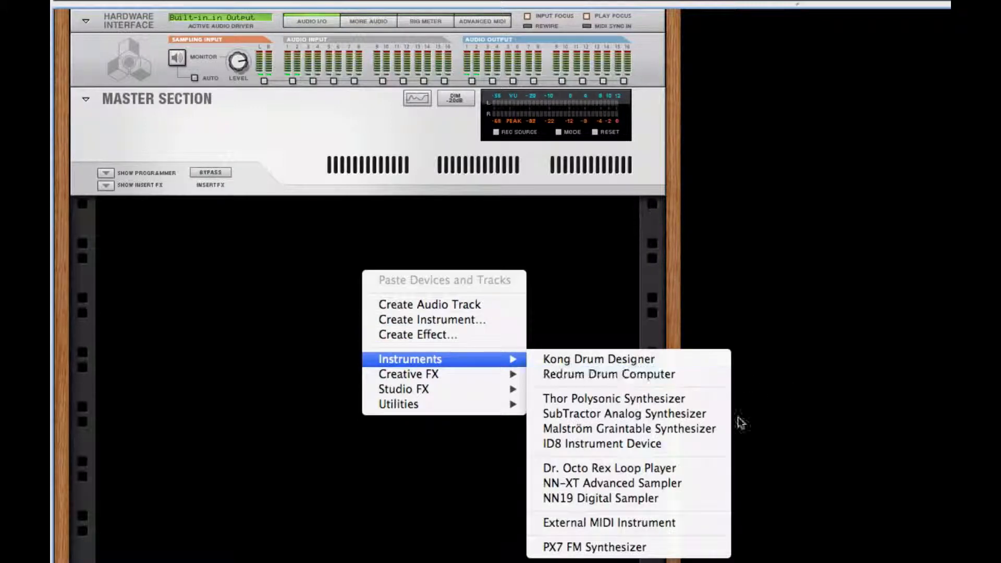
pyautogui.click(642, 471)
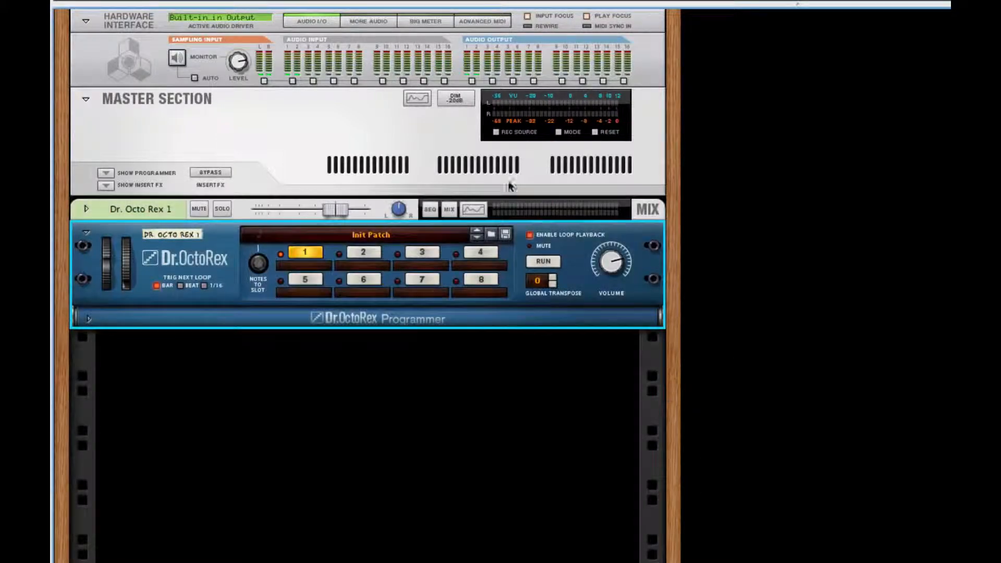
# Step: Load Clb47_BlazinBeat_120_TSB.rx2 from the Club Drums Loops folder of Dr Rex Drum Loops into Dr. Octo Rex slot 1
pyautogui.click(89, 319)
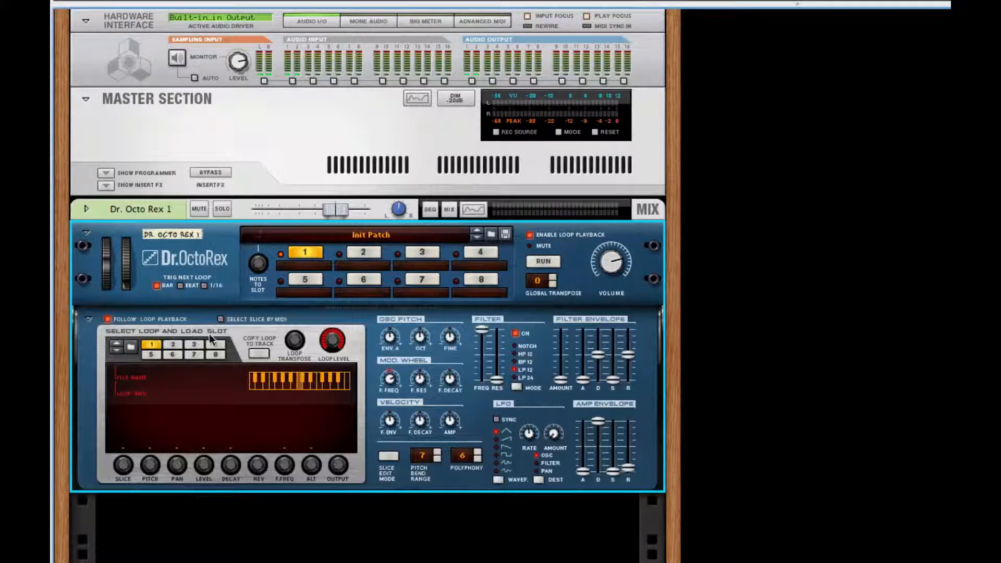
pyautogui.click(130, 350)
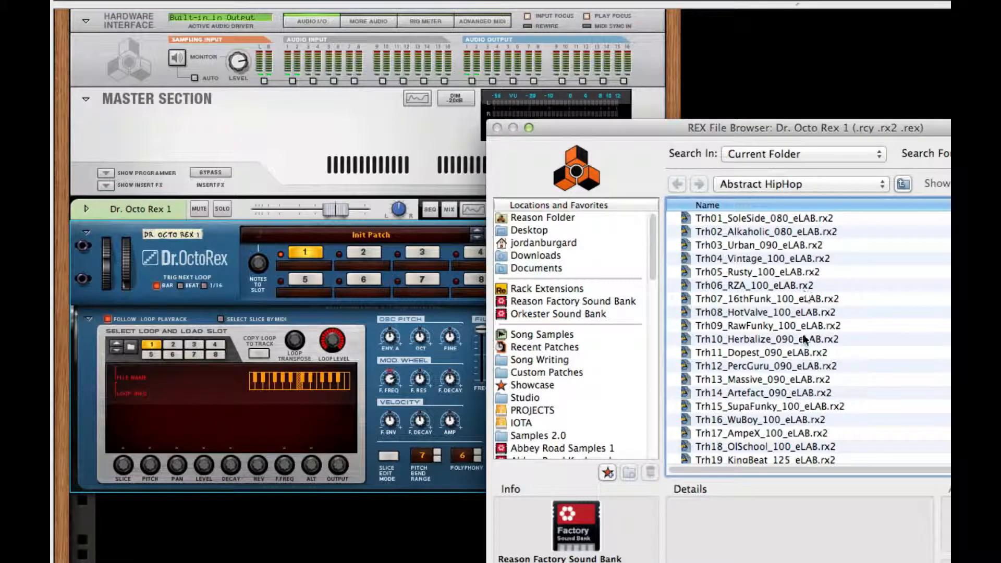
pyautogui.click(810, 184)
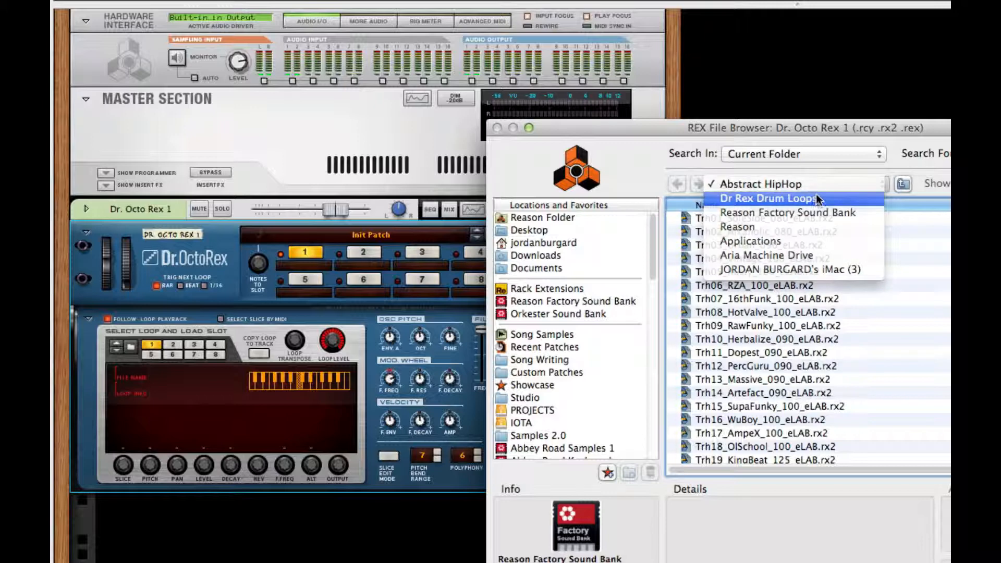
pyautogui.click(816, 196)
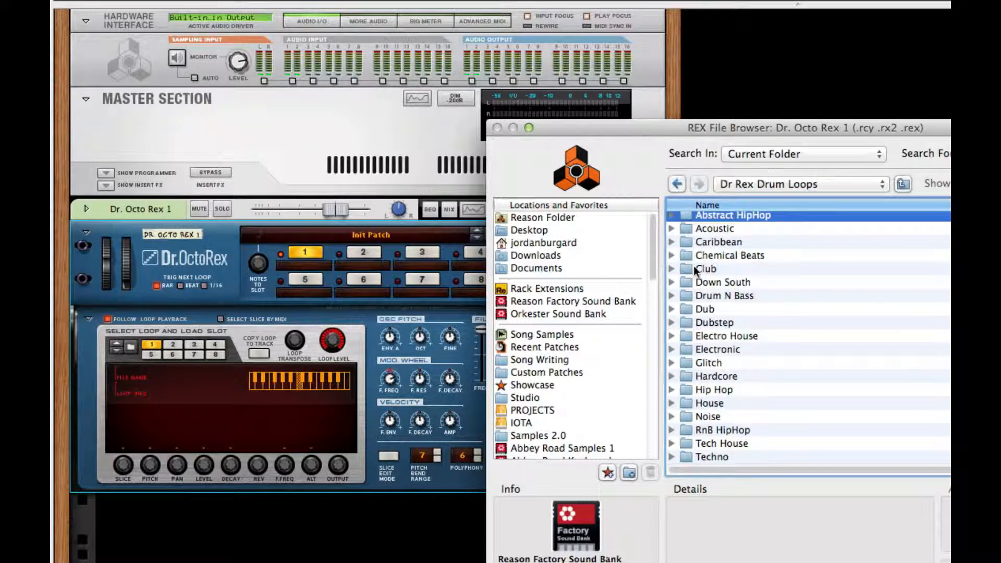
pyautogui.click(672, 270)
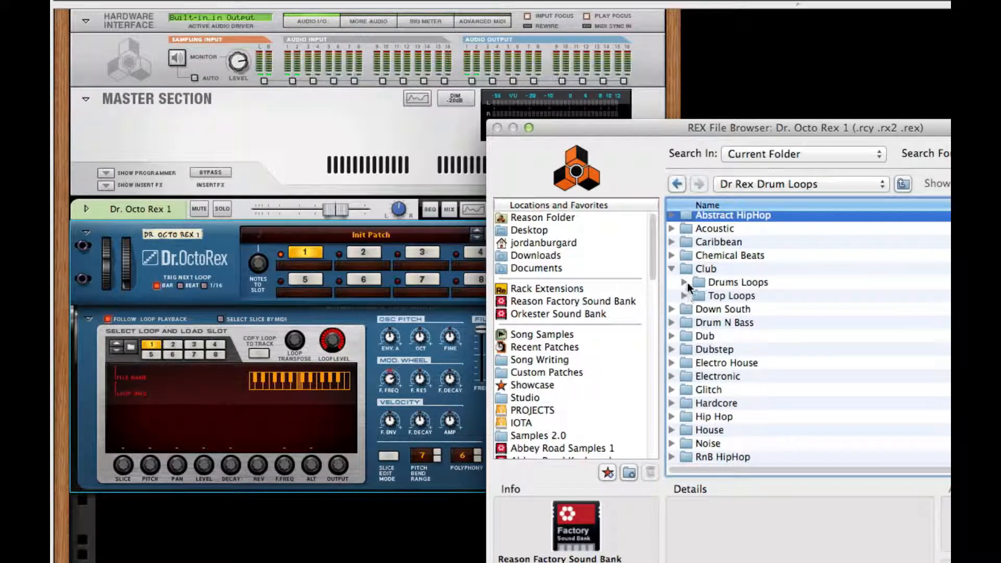
pyautogui.click(684, 282)
pyautogui.scroll(-15, 757, 311)
pyautogui.scroll(4, 810, 322)
pyautogui.click(809, 317)
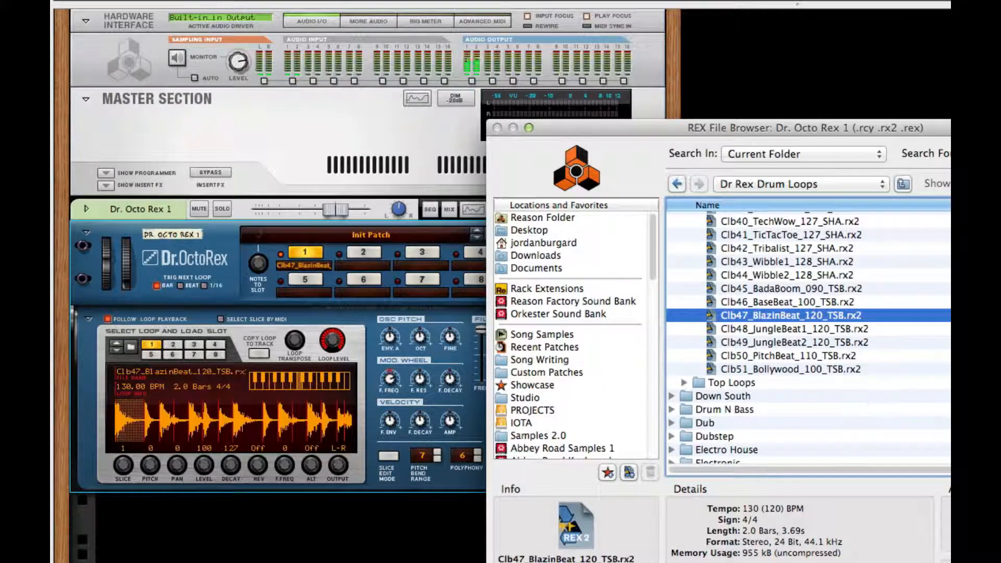
pyautogui.press('Return')
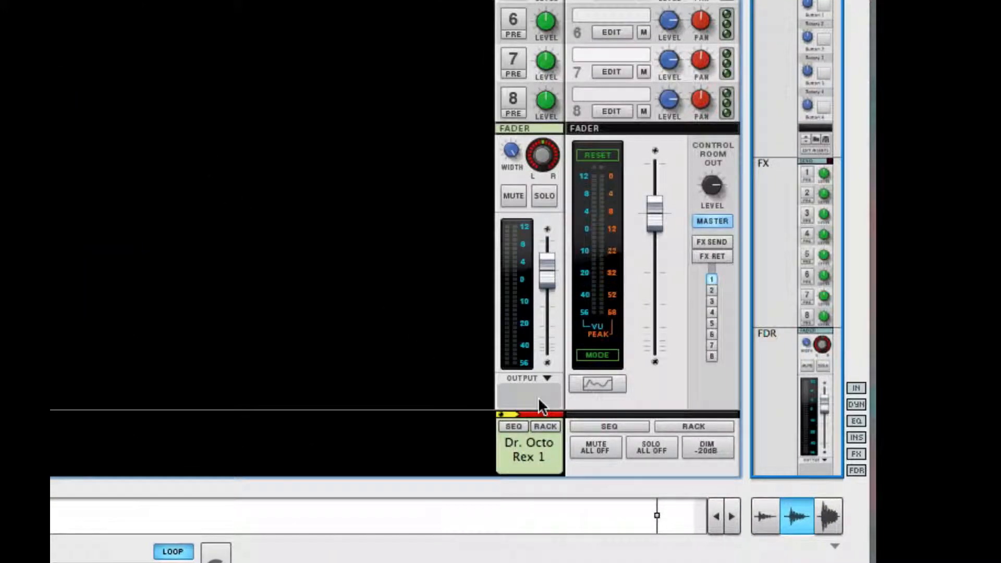
# Step: Create a parallel channel from the Dr. Octo Rex 1 mixer channel
pyautogui.scroll(5, 527, 352)
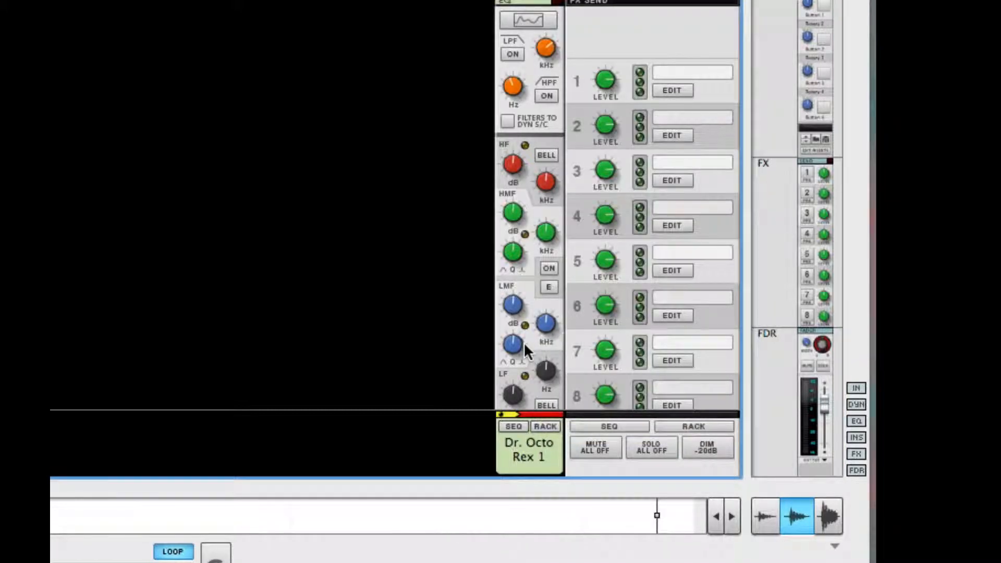
pyautogui.scroll(-5, 524, 342)
pyautogui.rightClick(521, 439)
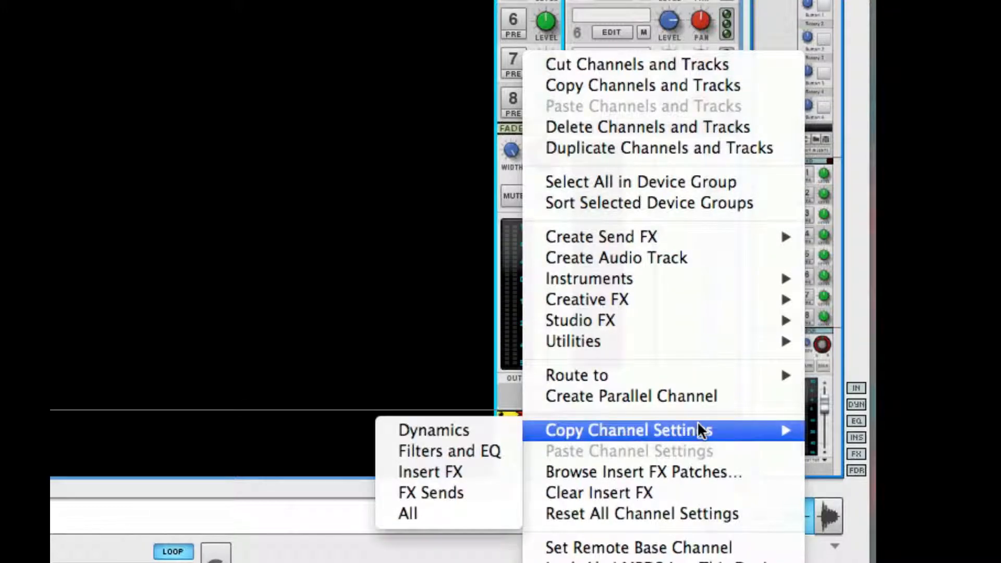
pyautogui.moveTo(688, 376)
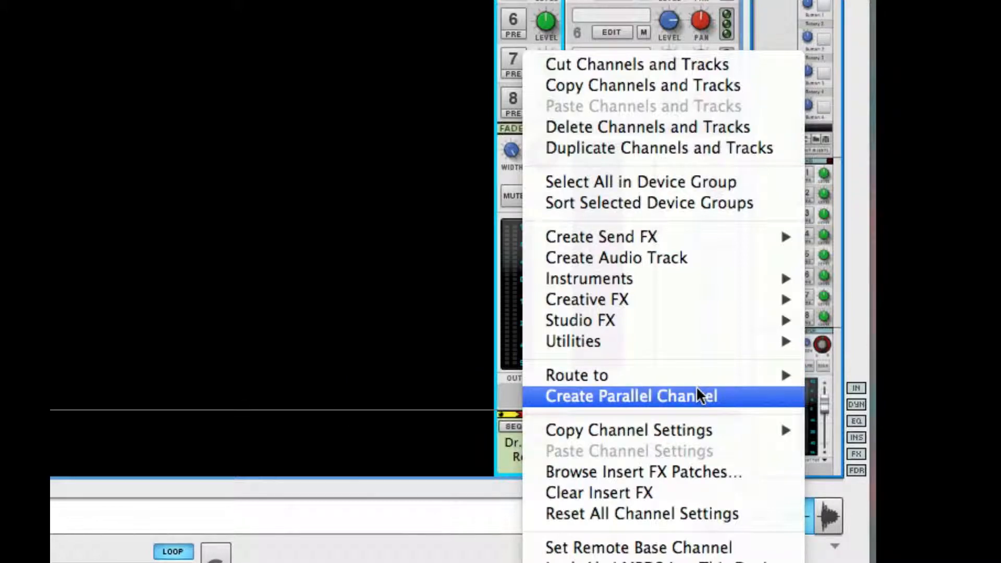
pyautogui.click(652, 395)
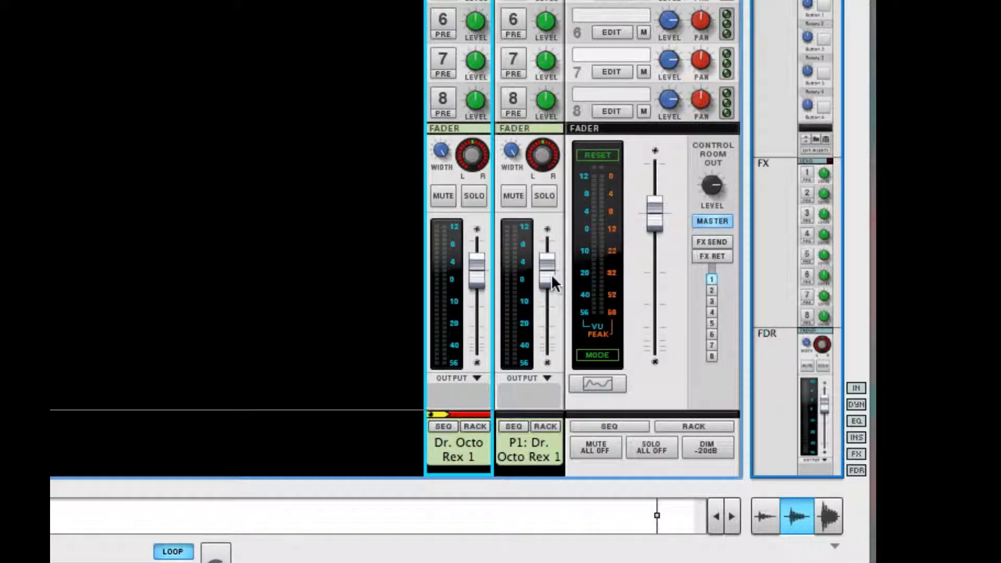
# Step: Lower the P1 parallel channel's fader all the way to the minimum and toggle playback
pyautogui.moveTo(552, 274); pyautogui.dragTo(538, 377)
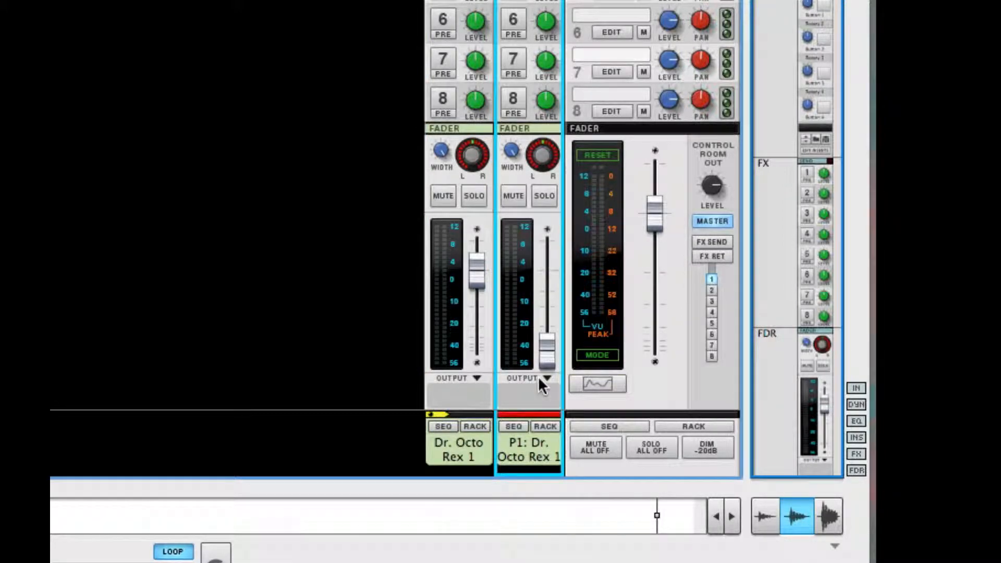
pyautogui.press('space')
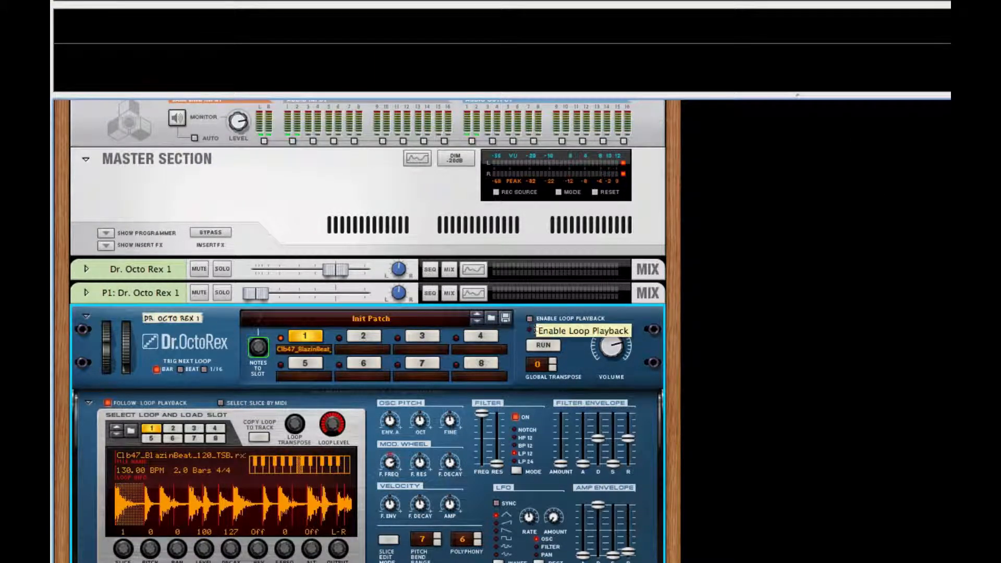
# Step: Enable loop playback on Dr. Octo Rex and raise the parallel channel's fader to slightly below the original channel's while the loop plays
pyautogui.click(530, 318)
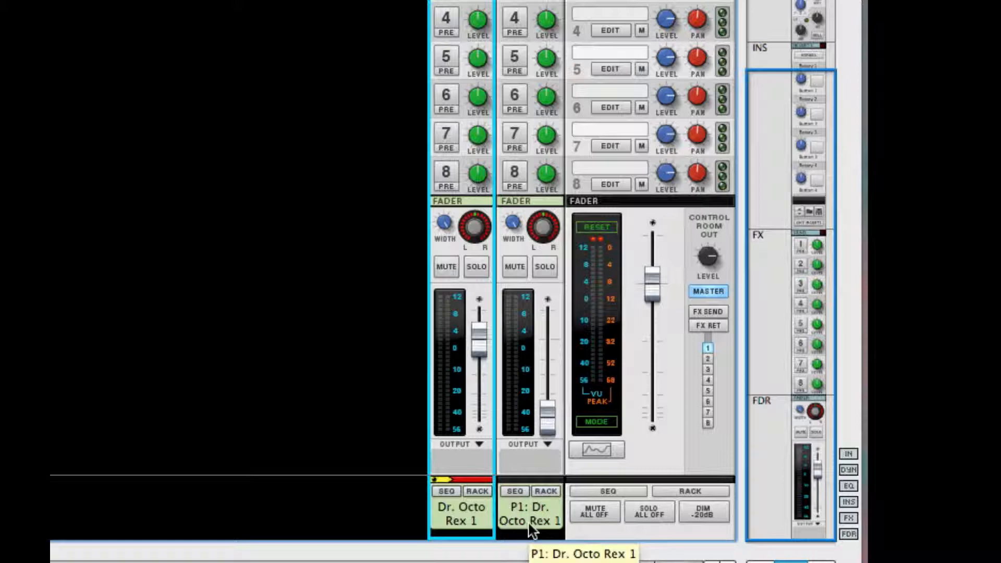
pyautogui.press('space')
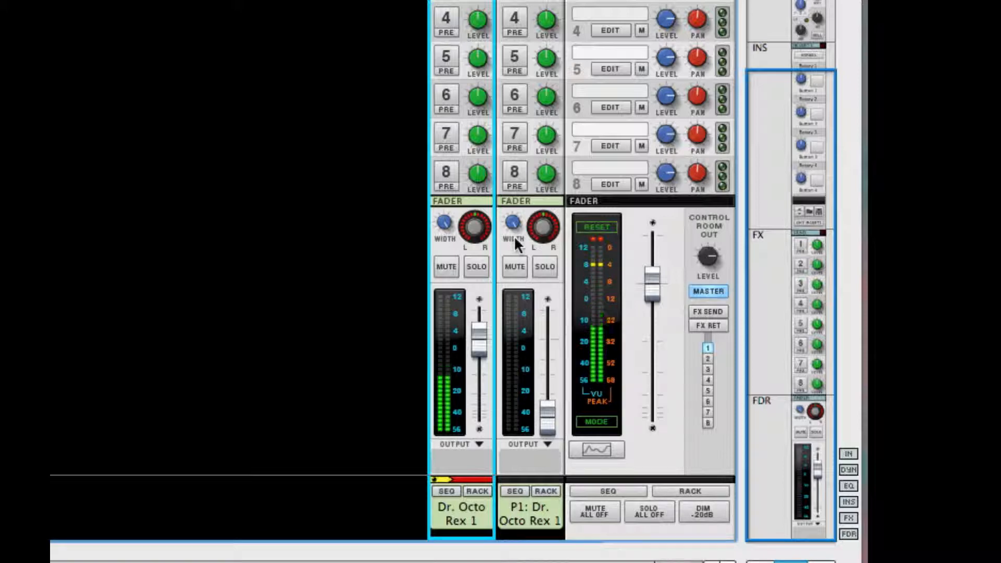
pyautogui.moveTo(546, 414); pyautogui.dragTo(549, 344)
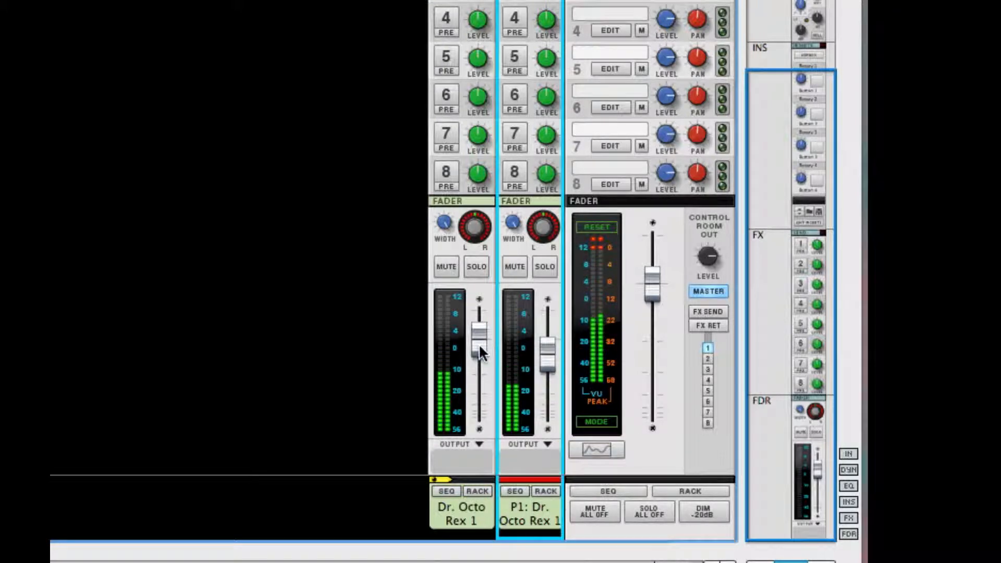
pyautogui.moveTo(479, 346)
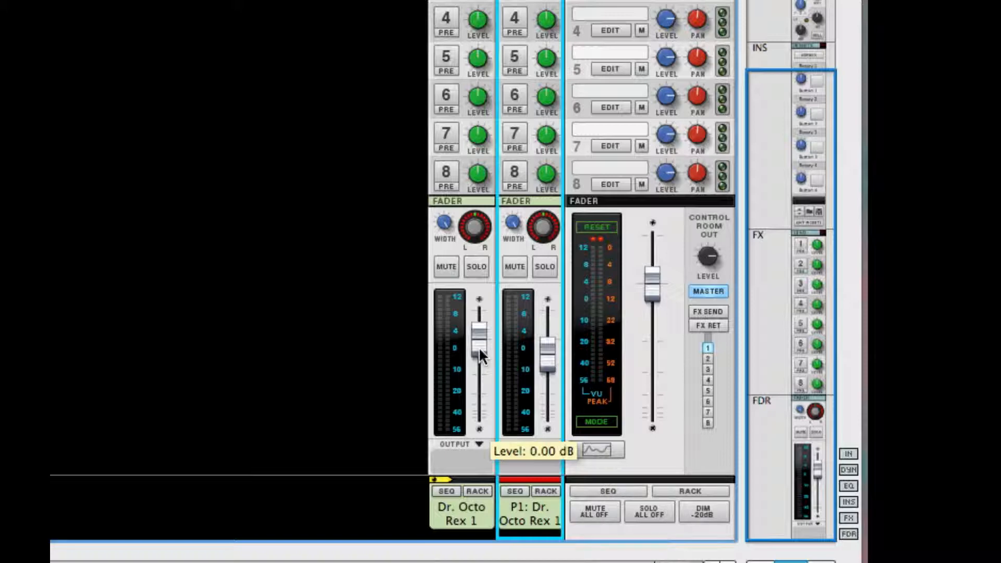
pyautogui.moveTo(476, 183)
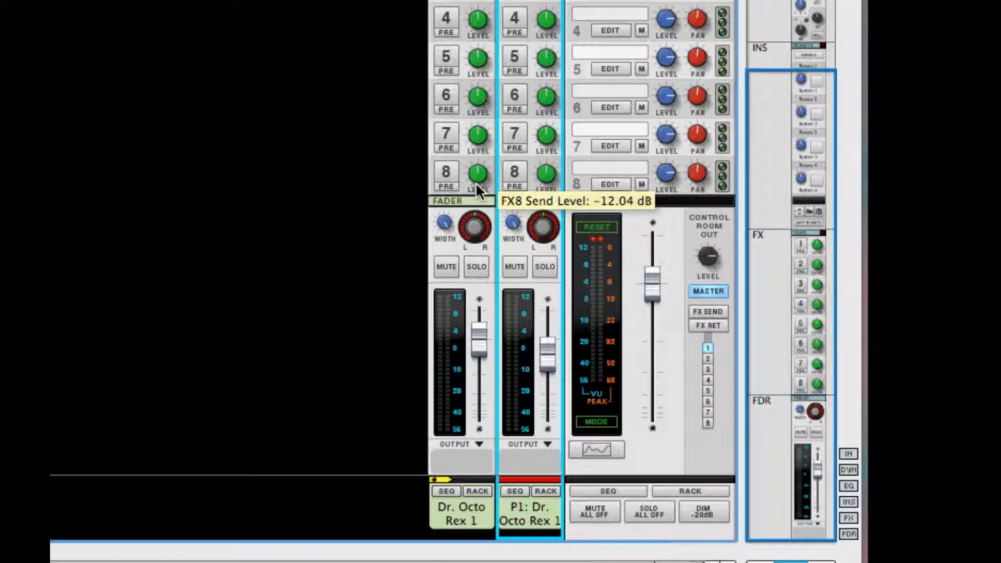
# Step: Open the Spectrum EQ for the P1: Dr. Octo Rex 1 channel and move its window clear of the channel strips
pyautogui.scroll(10, 521, 189)
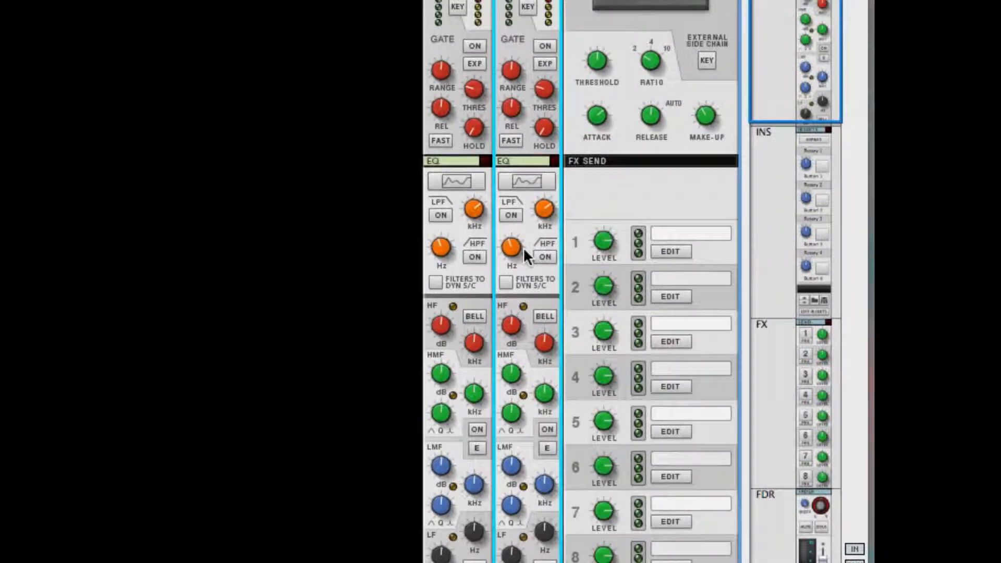
pyautogui.click(528, 181)
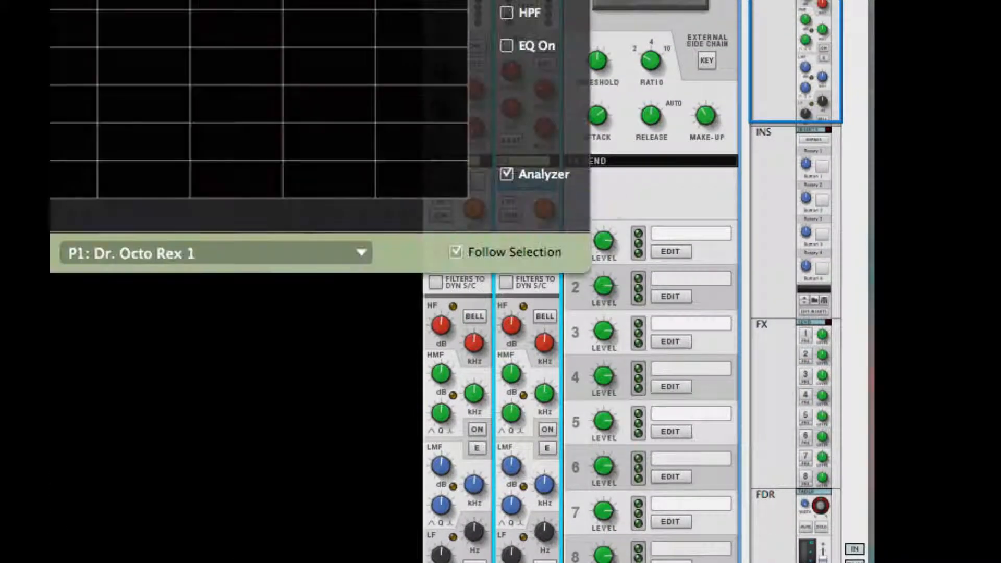
pyautogui.moveTo(500, 3); pyautogui.dragTo(62, 33)
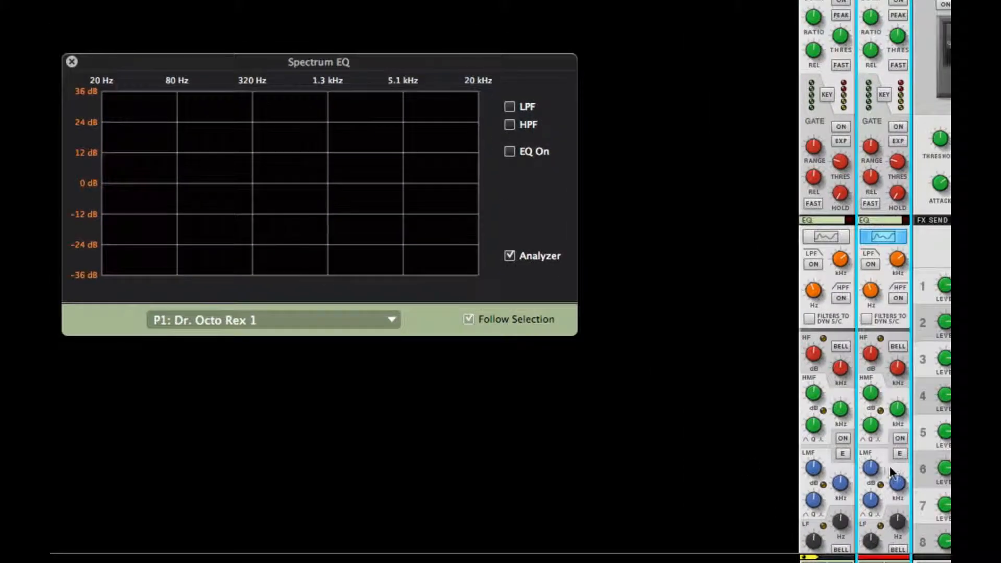
# Step: Enable the high-pass filter on the parallel channel and set its cutoff frequency to about 335 Hz
pyautogui.scroll(-10, 891, 472)
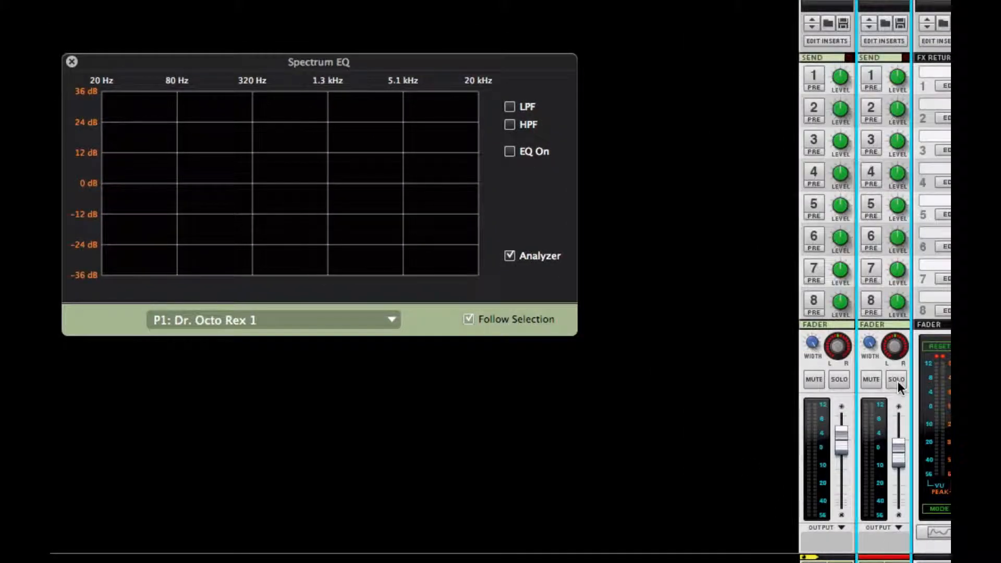
pyautogui.scroll(10, 872, 207)
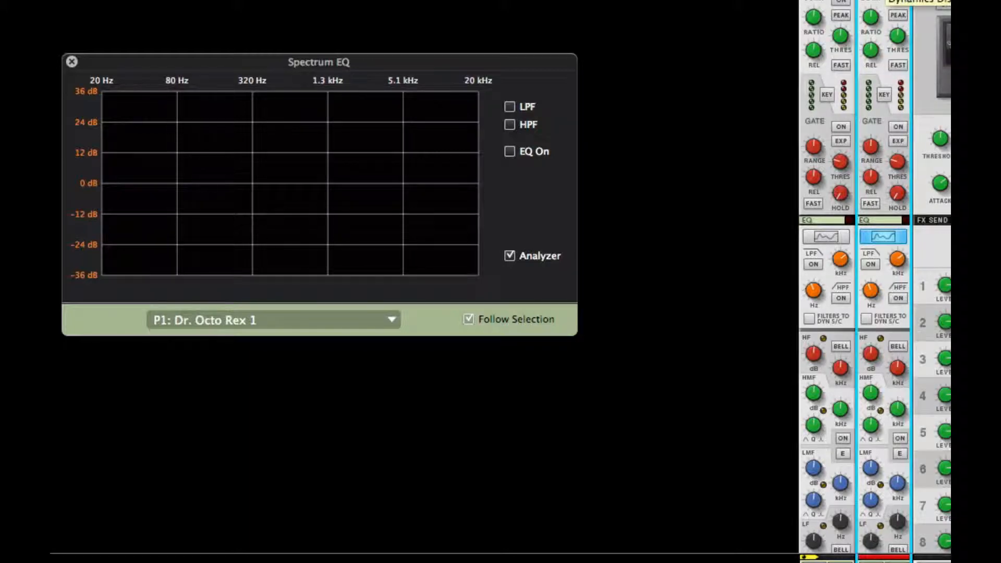
pyautogui.click(894, 299)
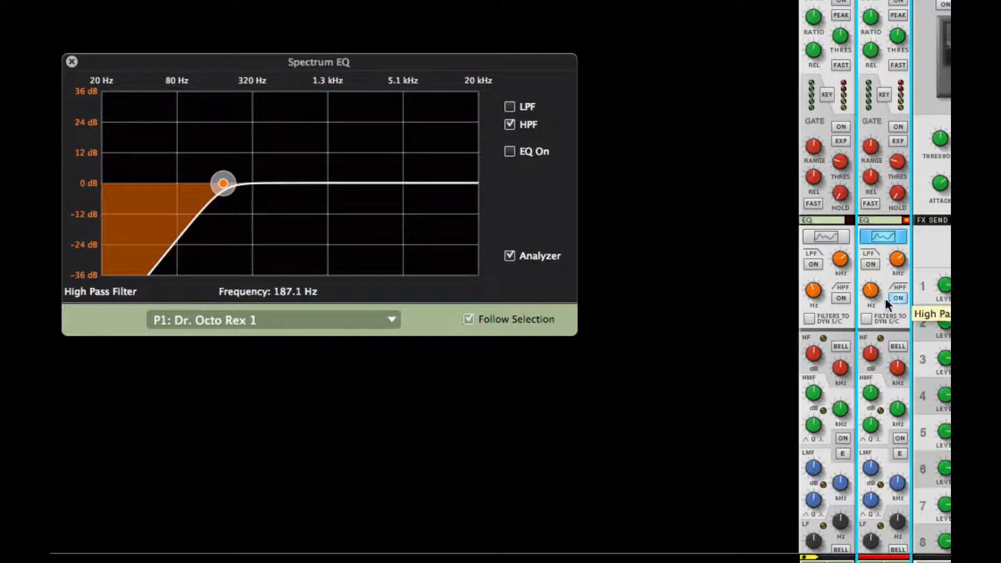
pyautogui.moveTo(223, 183); pyautogui.dragTo(252, 185)
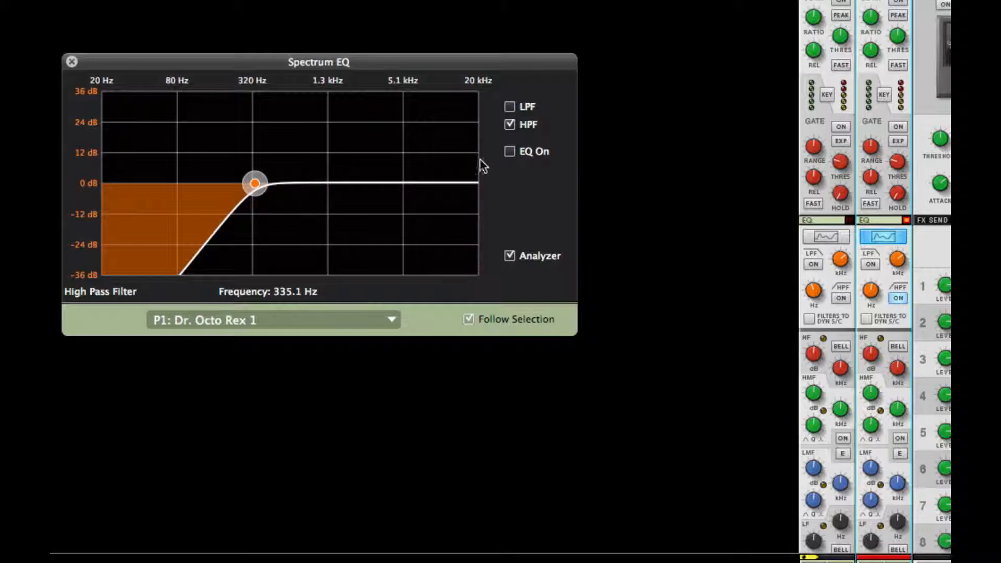
# Step: Turn on the EQ for the parallel channel and boost the low-mid band by about 7.3 dB at about 750 Hz
pyautogui.click(509, 151)
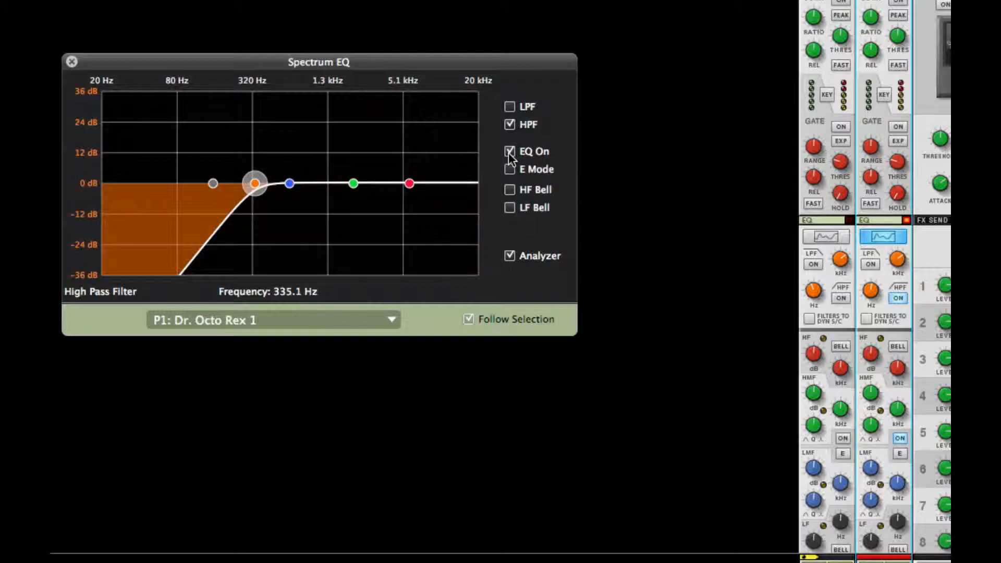
pyautogui.click(213, 183)
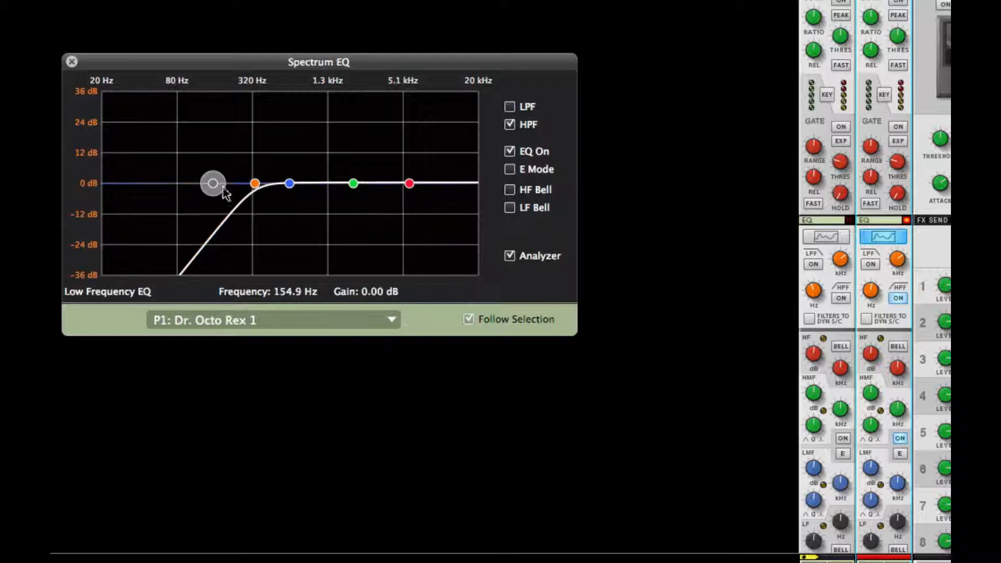
pyautogui.click(254, 183)
pyautogui.moveTo(290, 183); pyautogui.dragTo(312, 166)
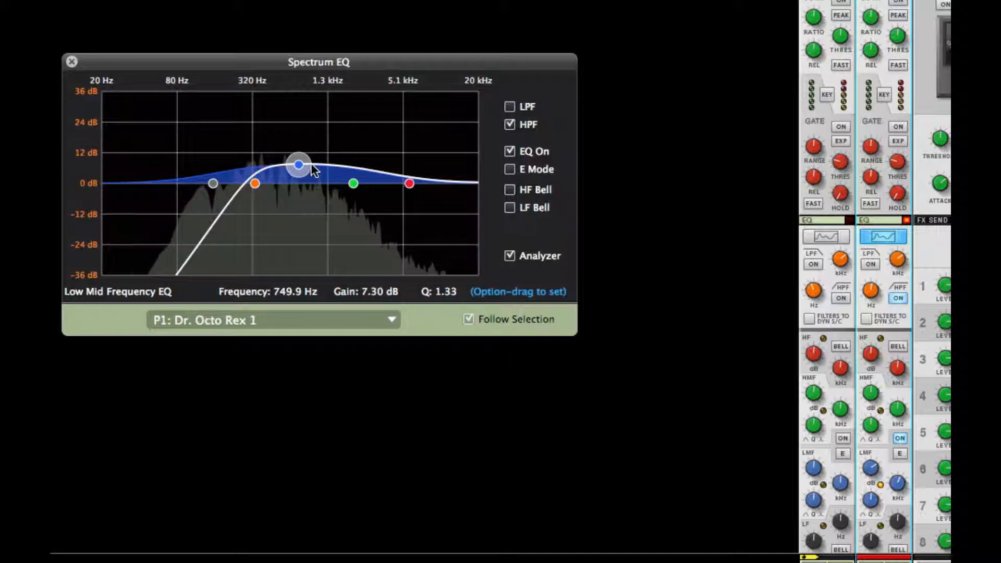
# Step: Cut the high-mid band by about 9.2 dB at about 1.16 kHz and enable E Mode
pyautogui.click(353, 183)
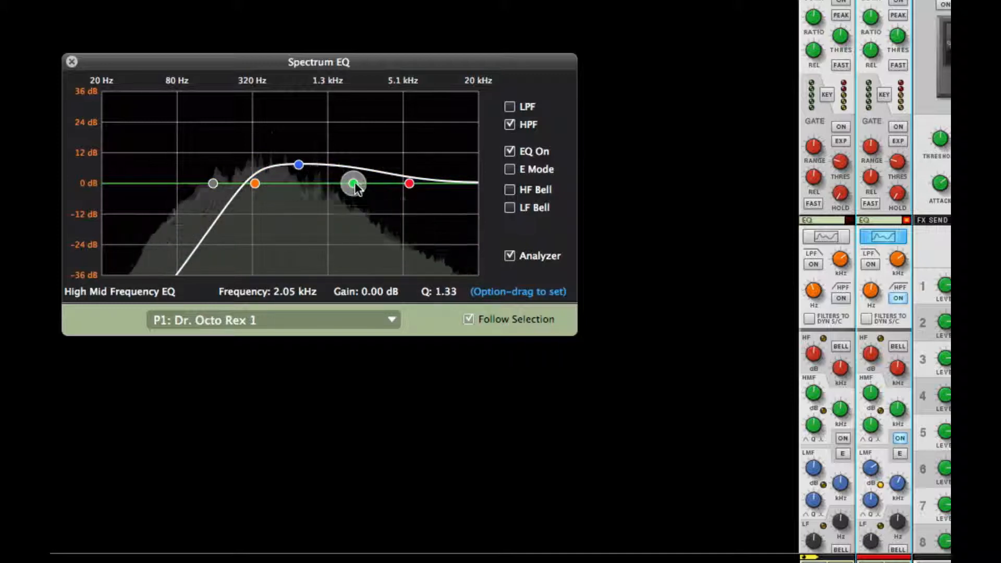
pyautogui.moveTo(353, 183); pyautogui.dragTo(322, 206)
pyautogui.click(409, 183)
pyautogui.click(509, 169)
# Step: Boost the high band by about 17.5 dB at about 4.12 kHz and cut the low band by about 20.3 dB at about 111 Hz
pyautogui.click(409, 183)
pyautogui.moveTo(395, 163); pyautogui.dragTo(393, 147)
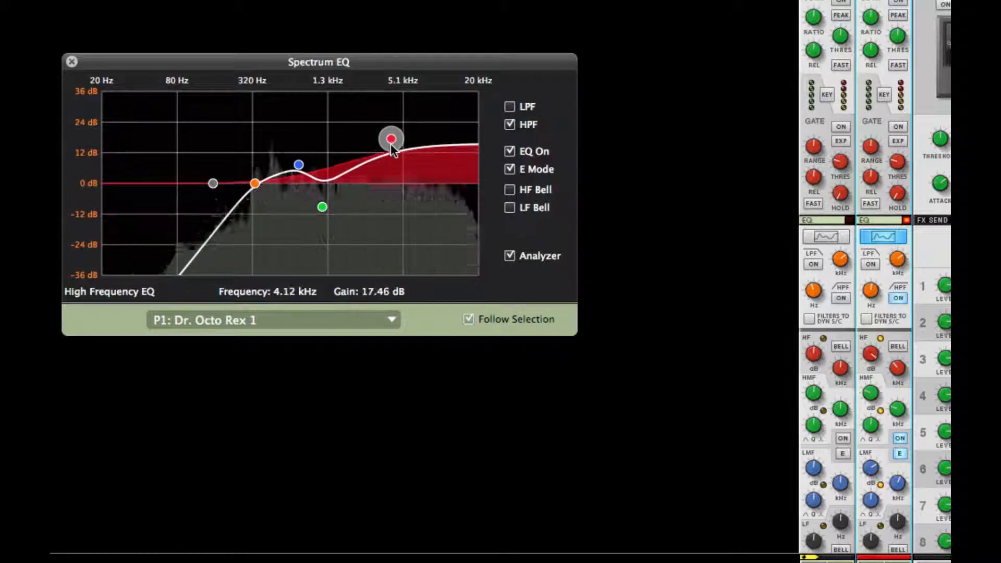
pyautogui.moveTo(213, 184); pyautogui.dragTo(191, 256)
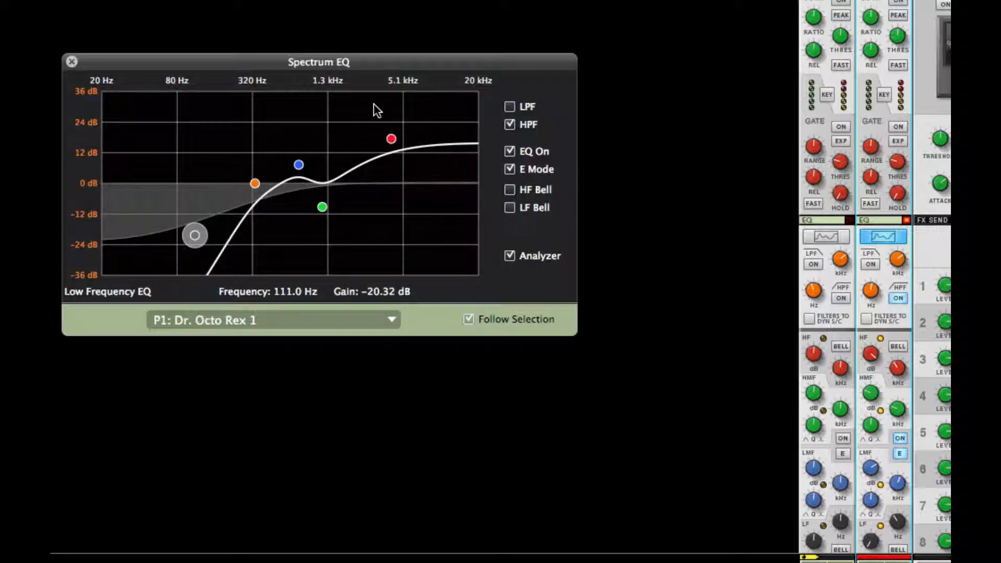
# Step: Select the low-mid and high-mid bands alternately to compare their individual curves
pyautogui.click(299, 165)
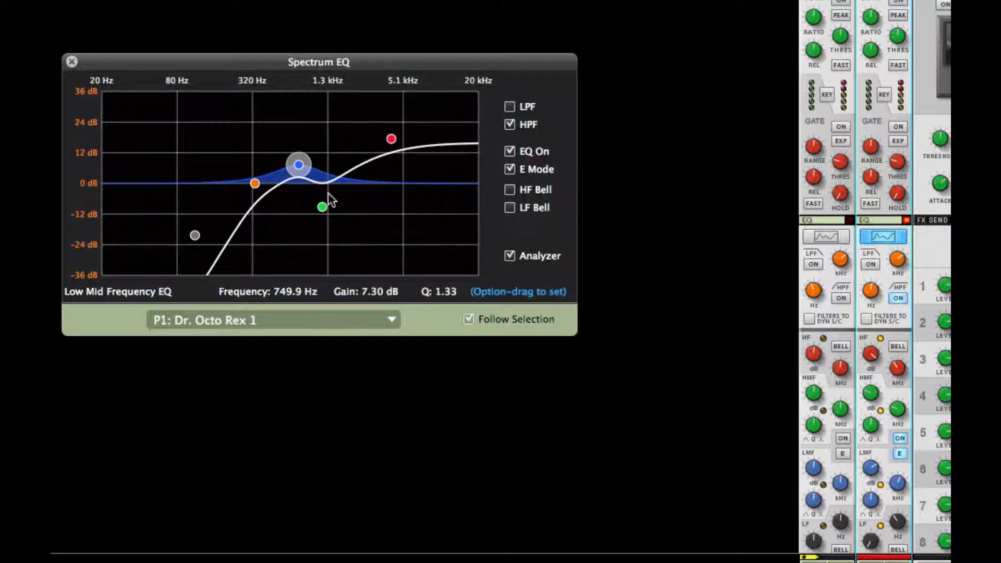
pyautogui.click(323, 207)
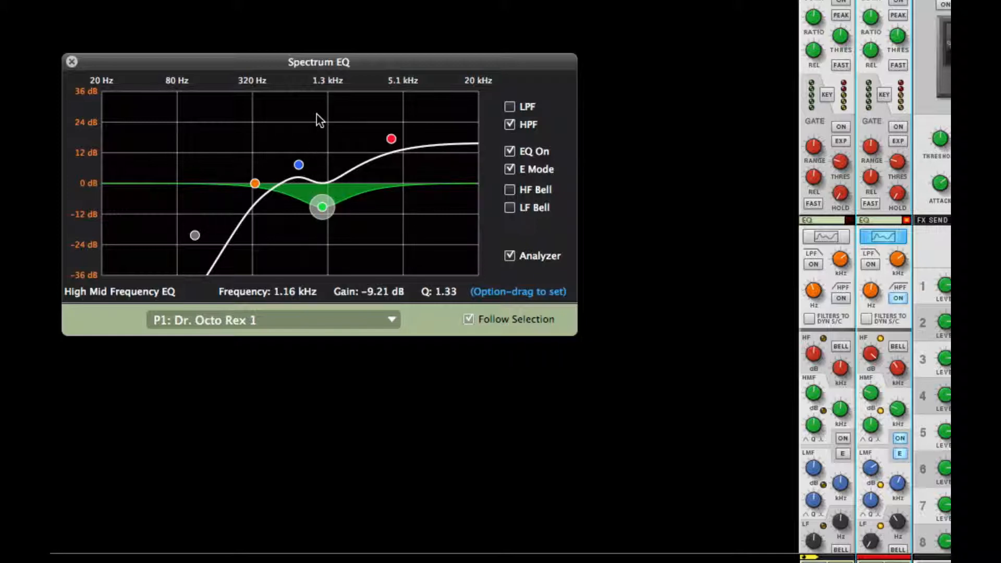
pyautogui.click(298, 165)
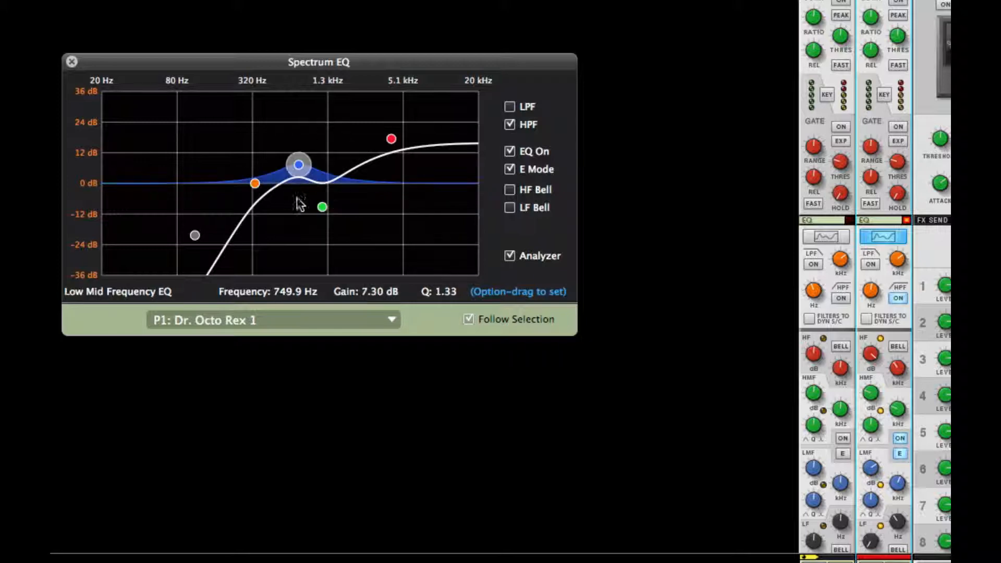
pyautogui.click(322, 207)
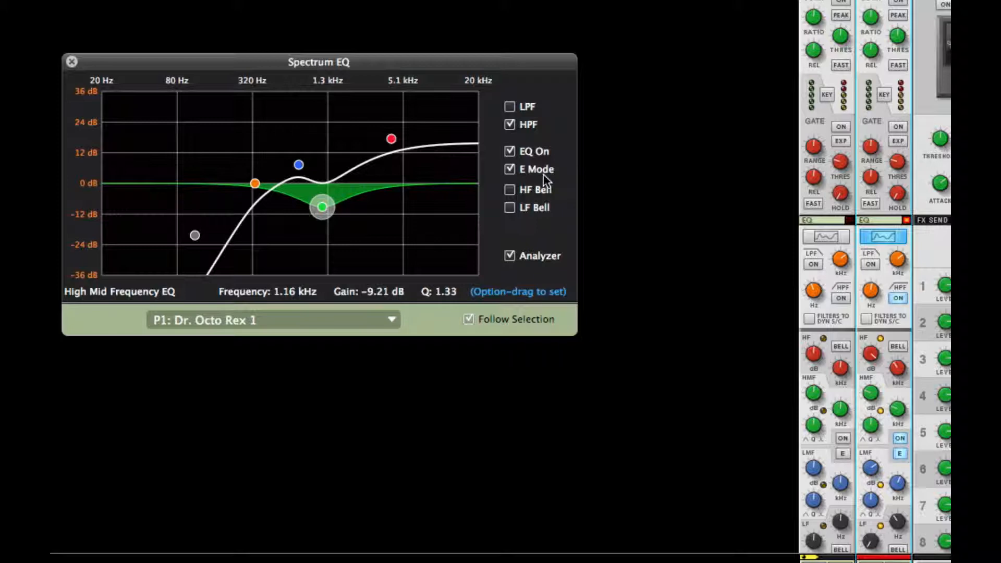
# Step: Try raising the high band to a 20 dB boost at about 3.81 kHz, and undo the change
pyautogui.click(395, 137)
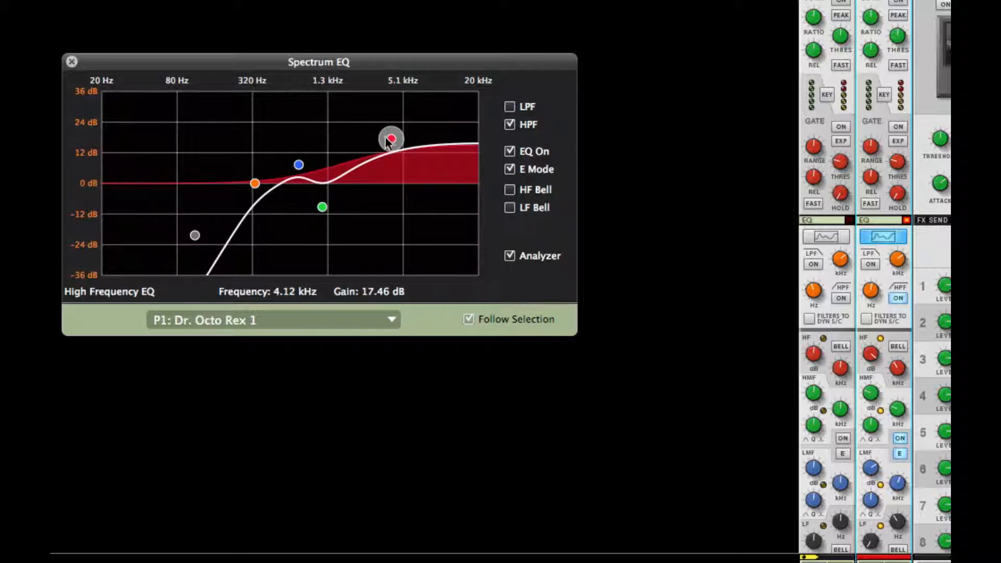
pyautogui.moveTo(396, 136); pyautogui.dragTo(392, 121)
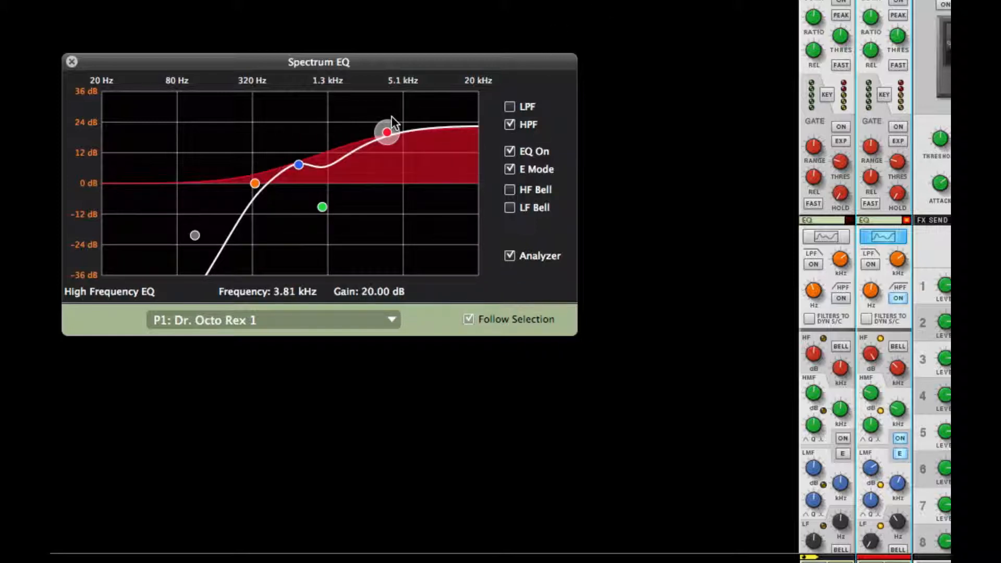
pyautogui.hotkey('ctrl', 'z')
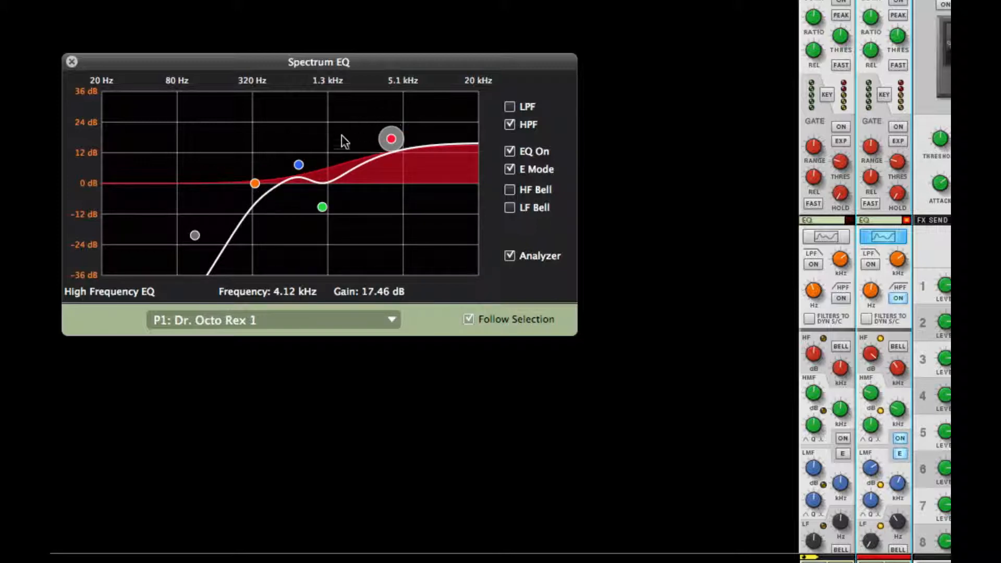
# Step: Enable LF Bell for the low band, and toggle HF Bell on and back off
pyautogui.click(299, 165)
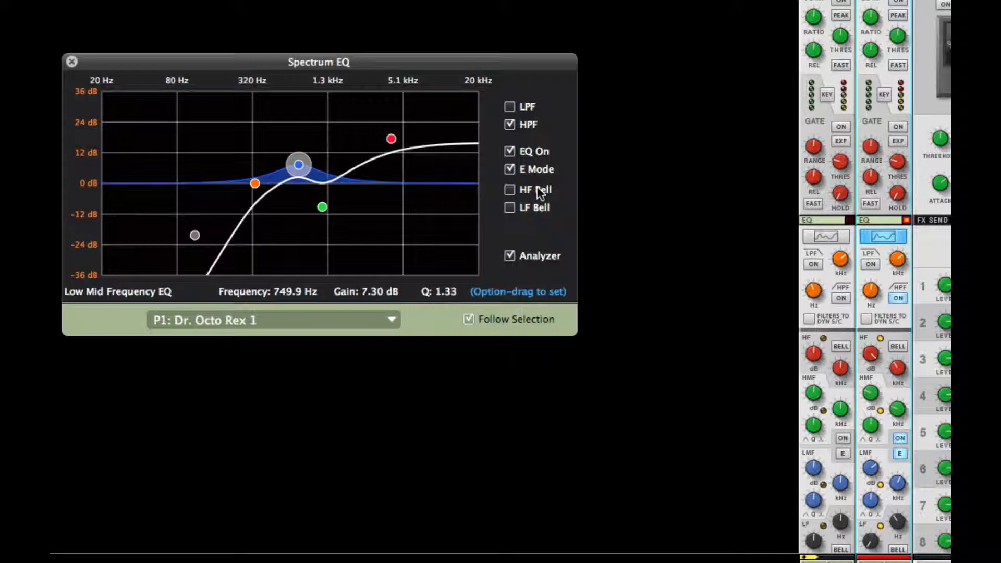
pyautogui.click(539, 193)
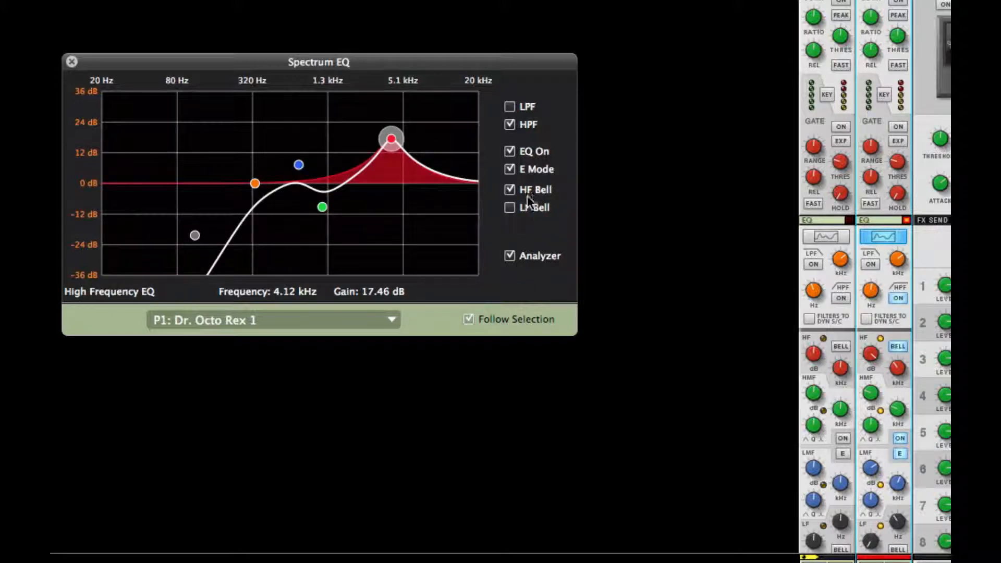
pyautogui.click(511, 208)
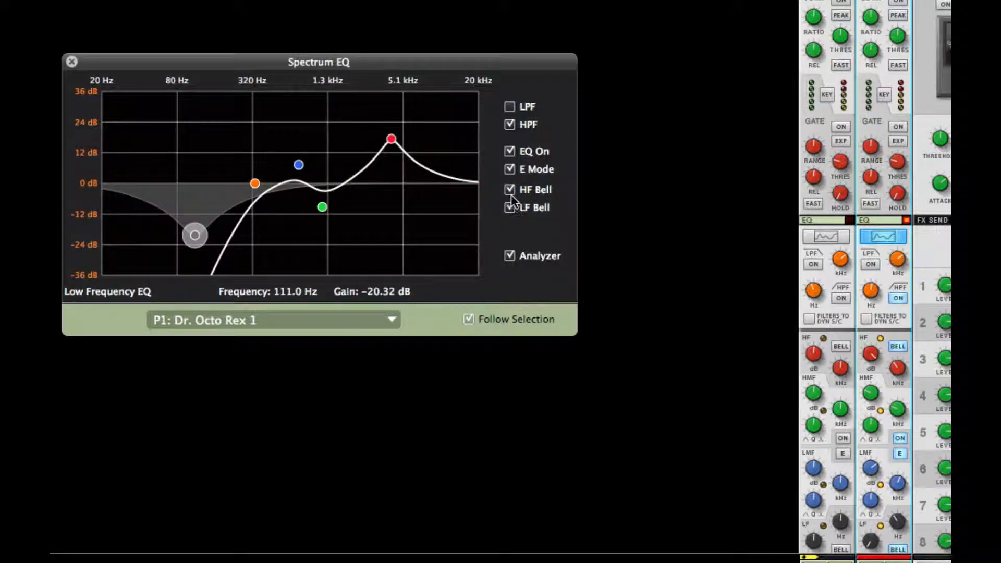
pyautogui.click(509, 189)
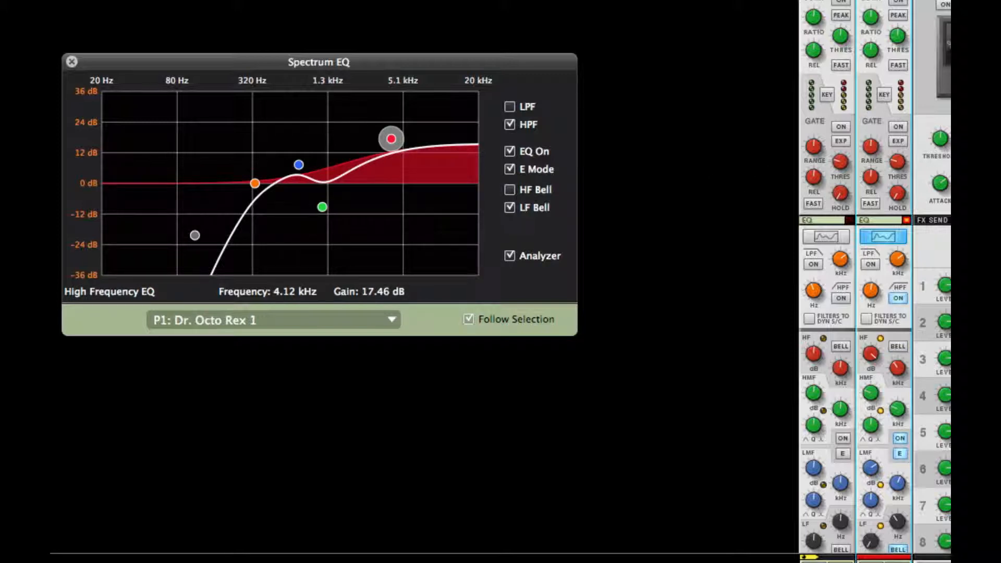
# Step: Enable the parallel channel's compressor and, with the loop playing, raise its ratio and lower its threshold and release
pyautogui.scroll(-5, 876, 328)
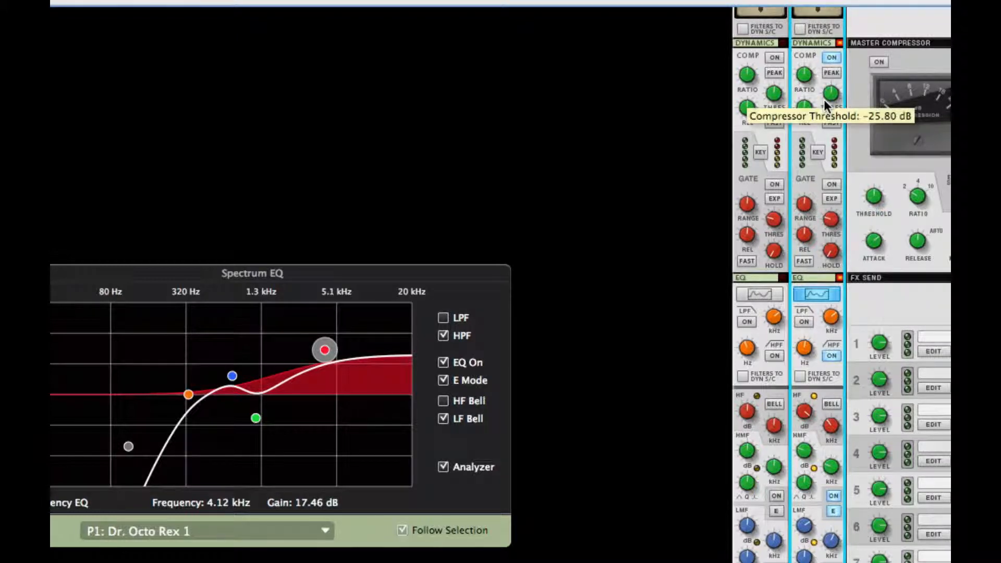
pyautogui.press('space')
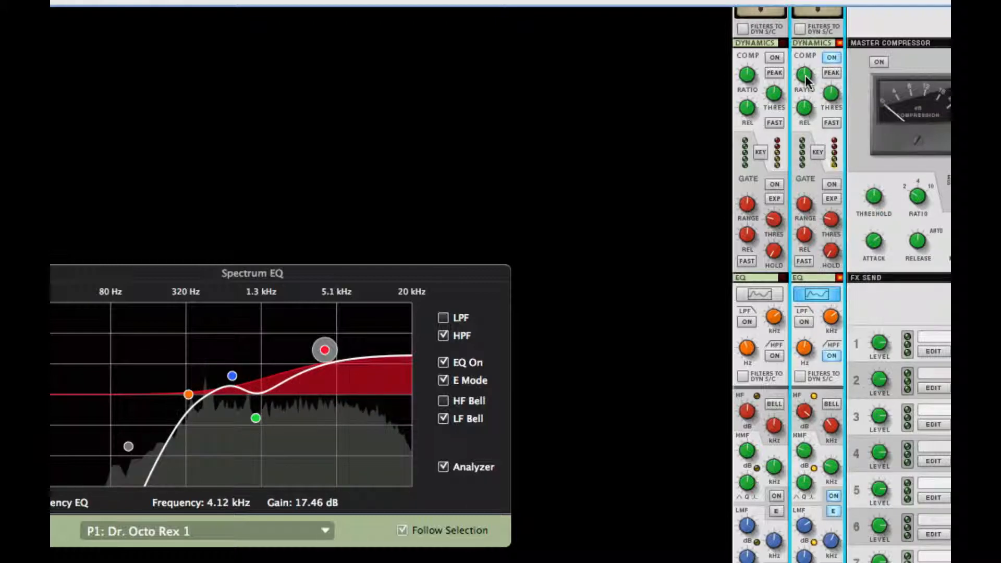
pyautogui.moveTo(803, 72); pyautogui.dragTo(806, 15)
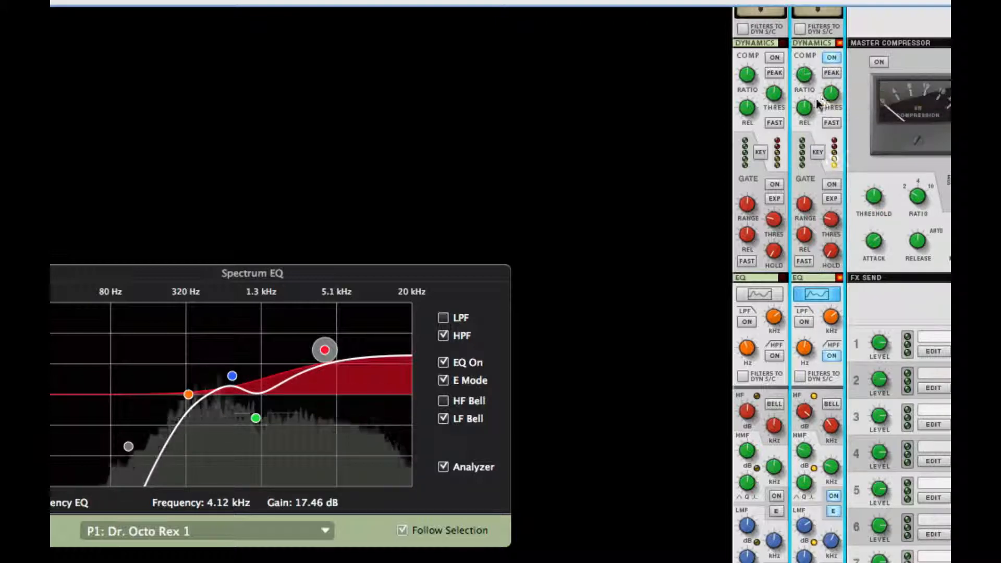
pyautogui.moveTo(831, 93); pyautogui.dragTo(828, 160)
pyautogui.moveTo(804, 108); pyautogui.dragTo(805, 167)
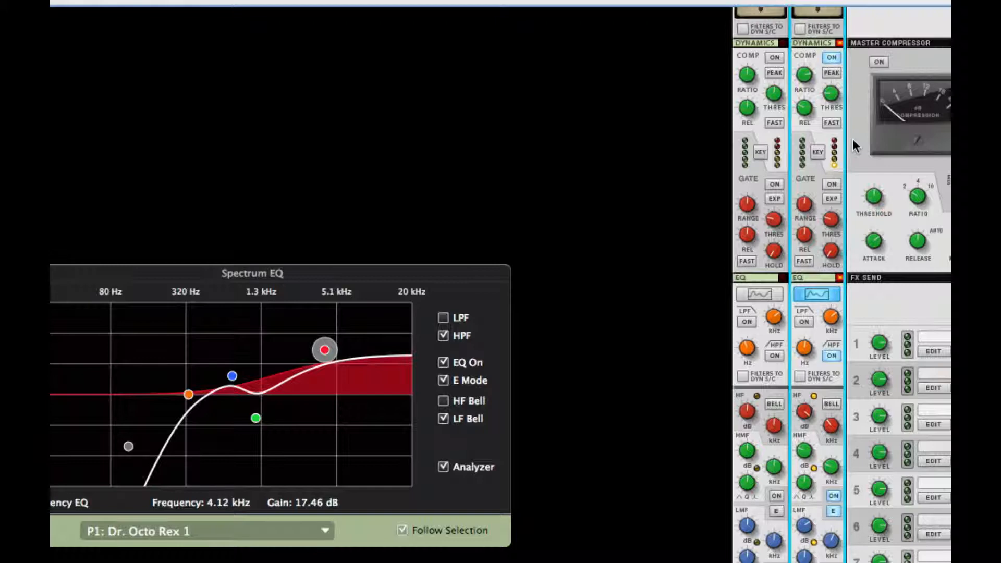
# Step: Look over the send levels and the input and dynamics sections of both Dr. Octo Rex channel strips
pyautogui.scroll(-5, 812, 344)
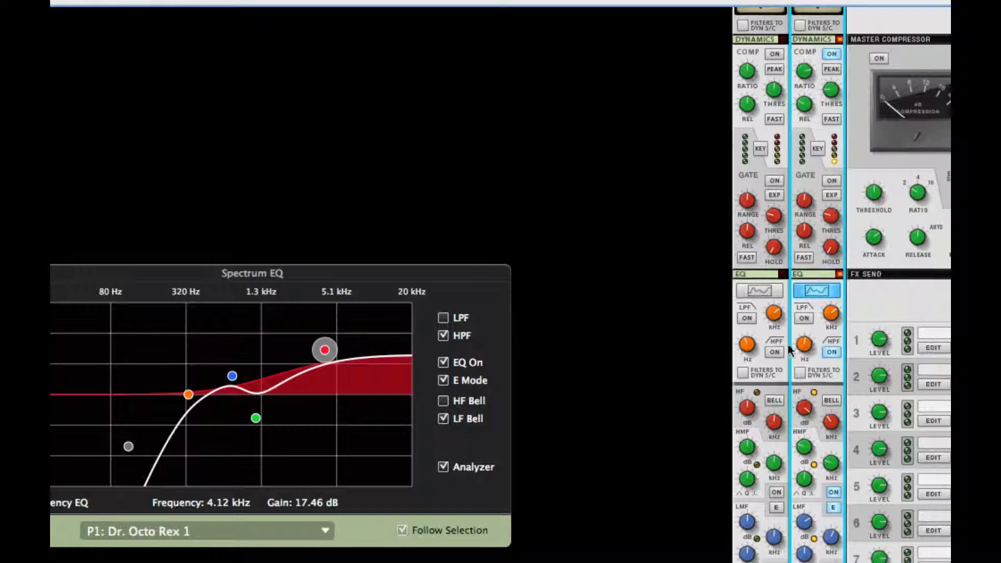
pyautogui.scroll(-6, 811, 343)
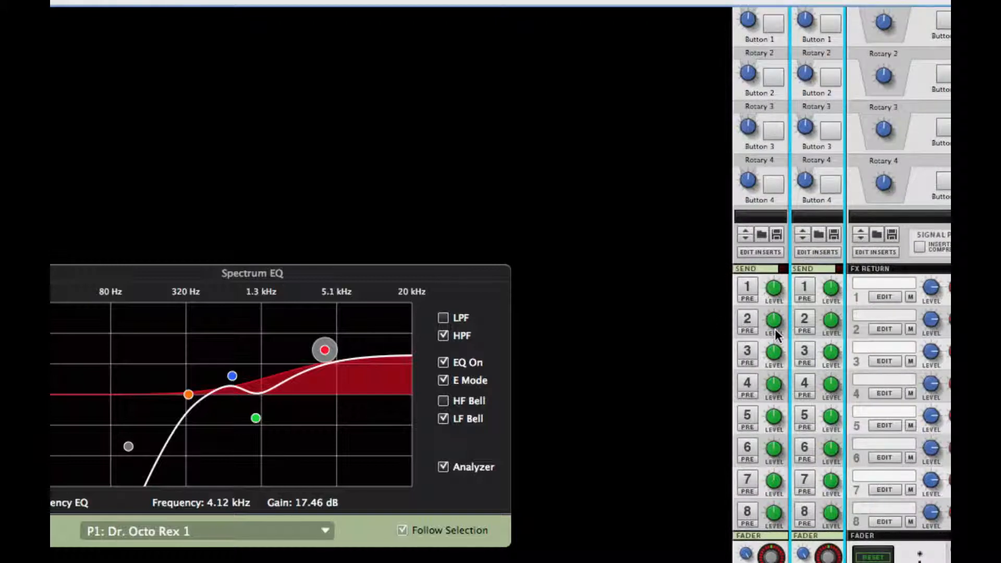
pyautogui.moveTo(776, 330)
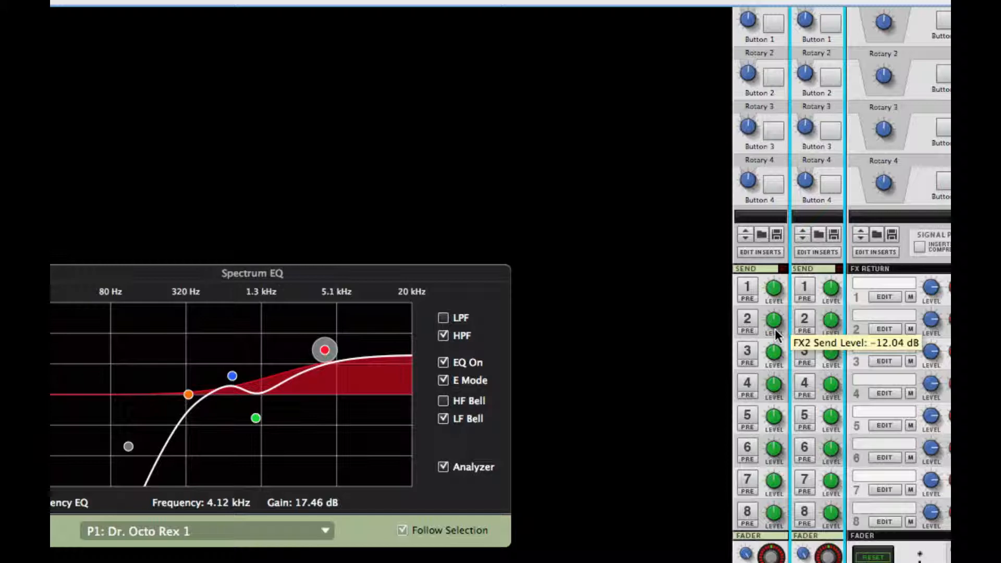
pyautogui.scroll(10, 809, 295)
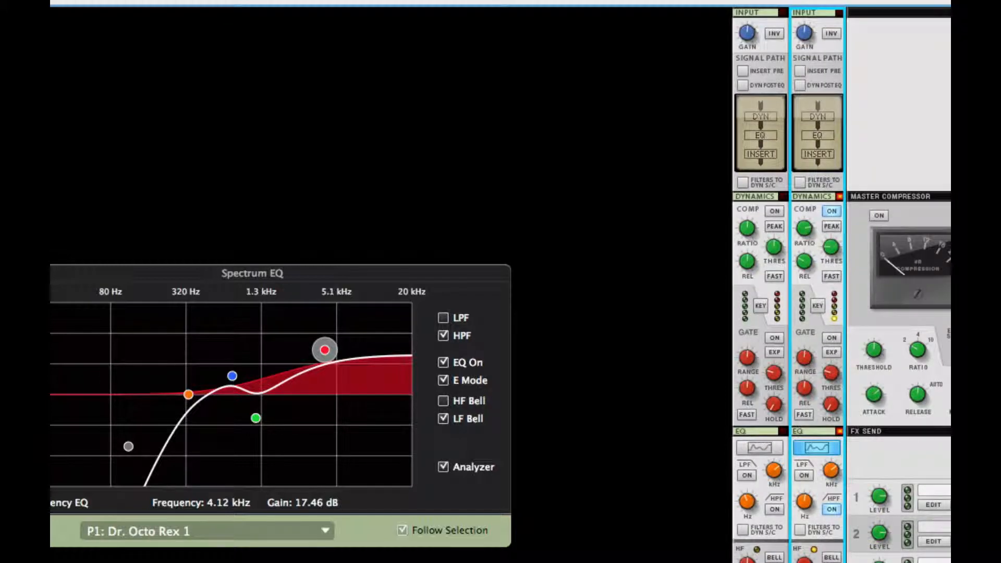
pyautogui.click(711, 200)
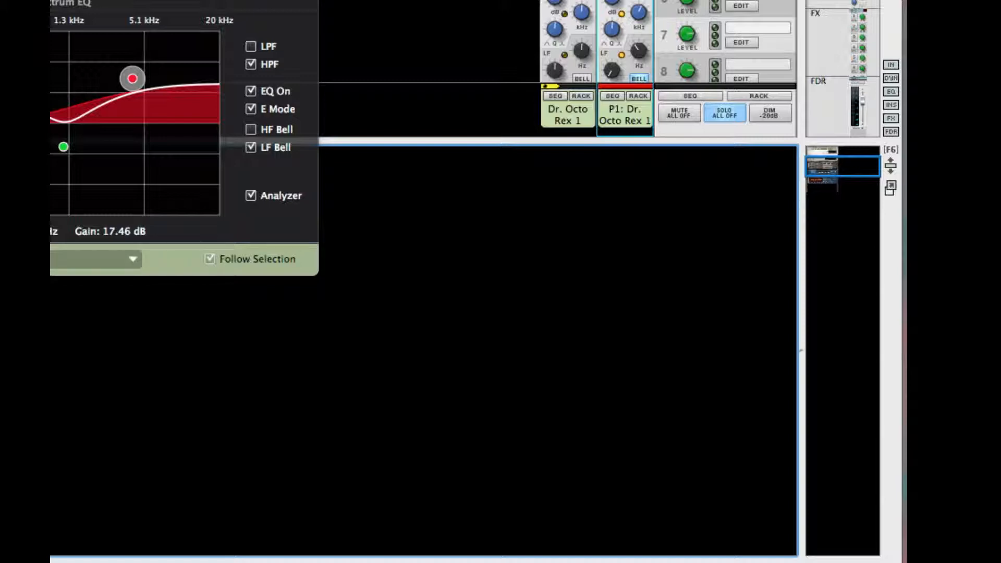
# Step: Hide the Spectrum EQ window and enlarge the mixer area downward over the rack
pyautogui.press('F2')
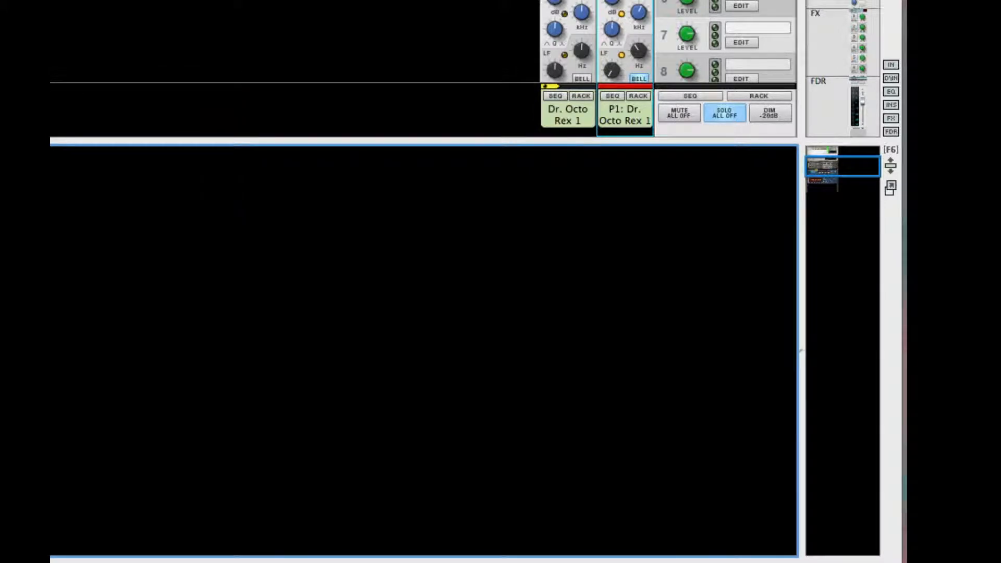
pyautogui.press('F2')
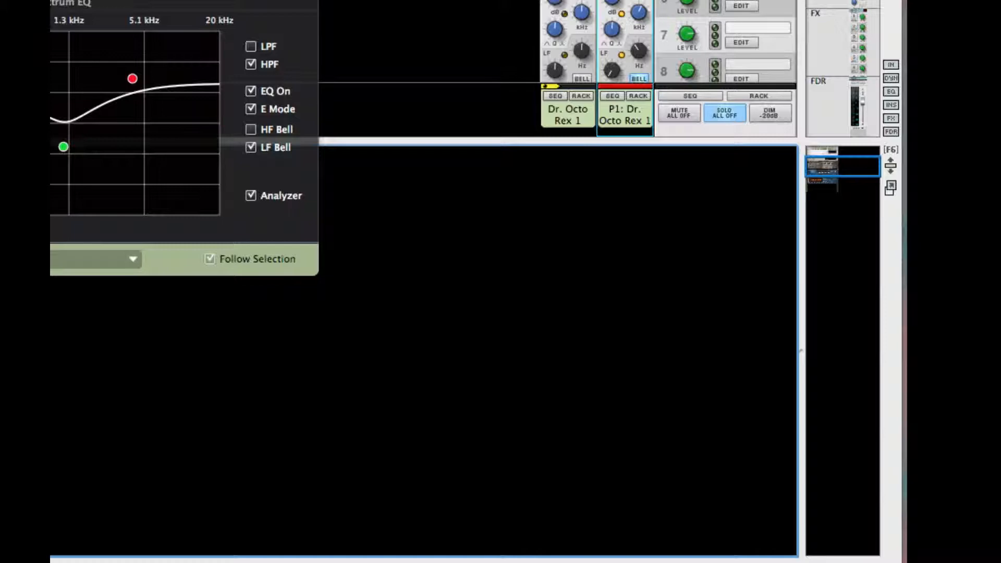
pyautogui.press('F2')
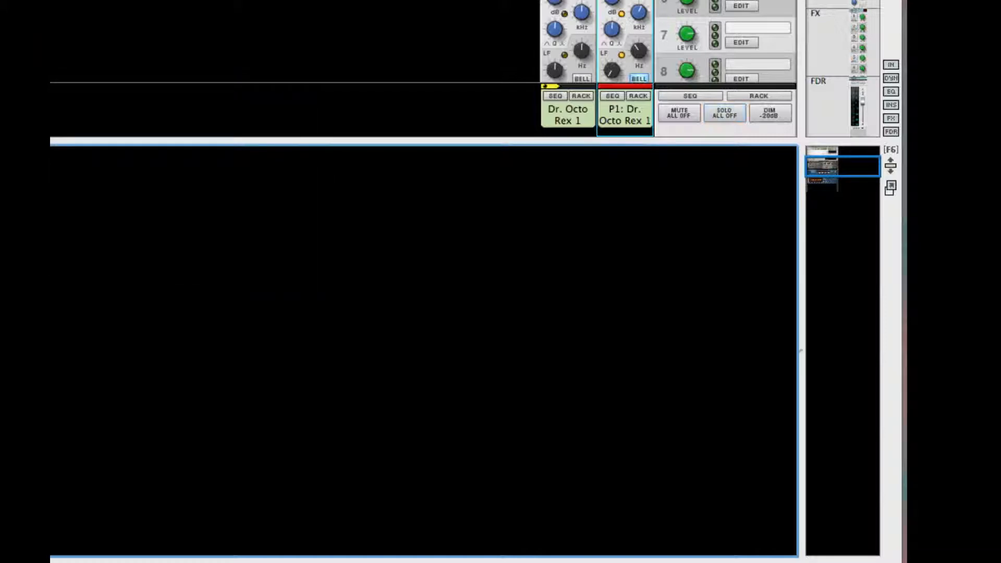
pyautogui.moveTo(626, 140); pyautogui.dragTo(626, 548)
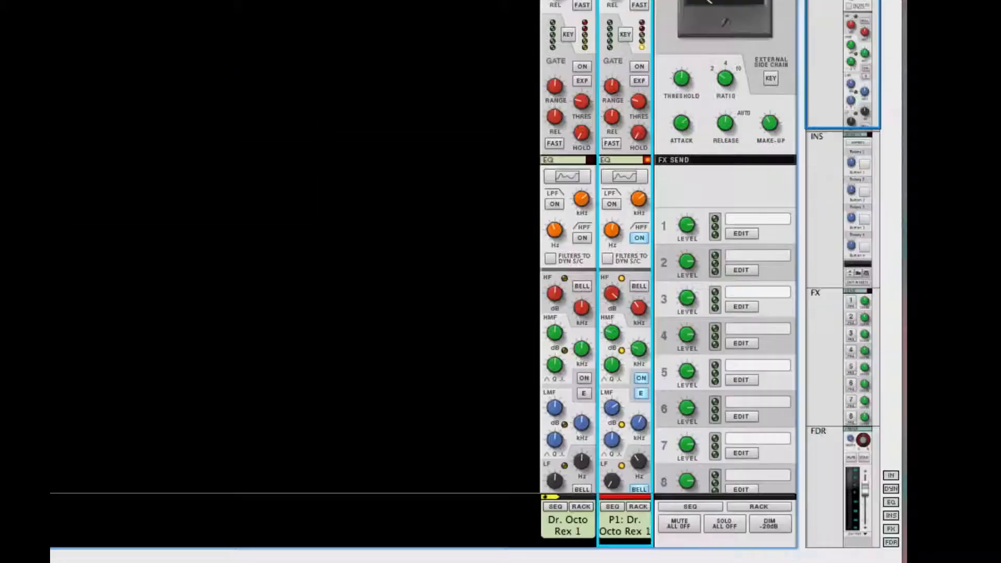
# Step: Lower the P1 channel's fader to the minimum, play the loop, and raise the fader back to slightly below the original channel's
pyautogui.scroll(-5, 630, 324)
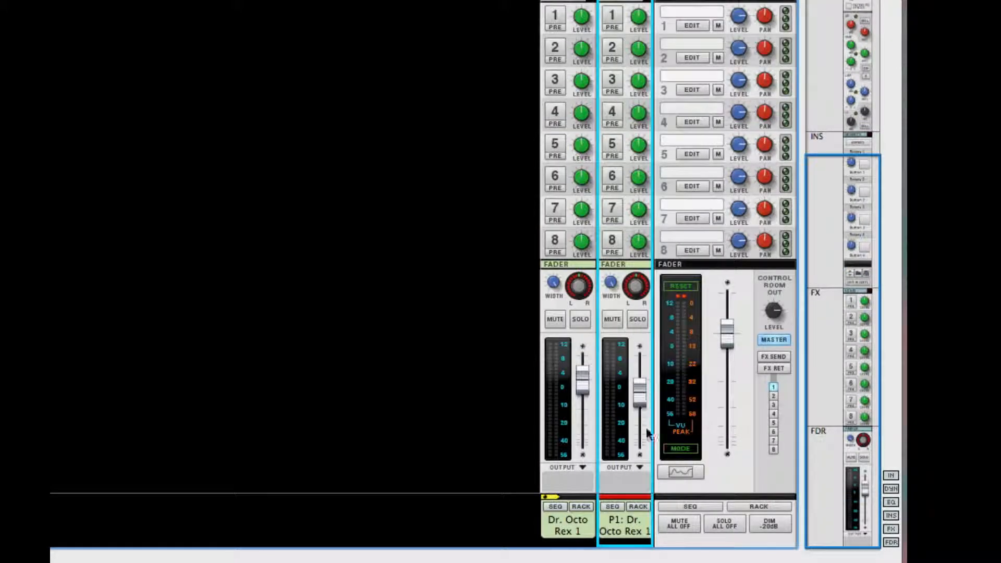
pyautogui.moveTo(640, 392); pyautogui.dragTo(640, 447)
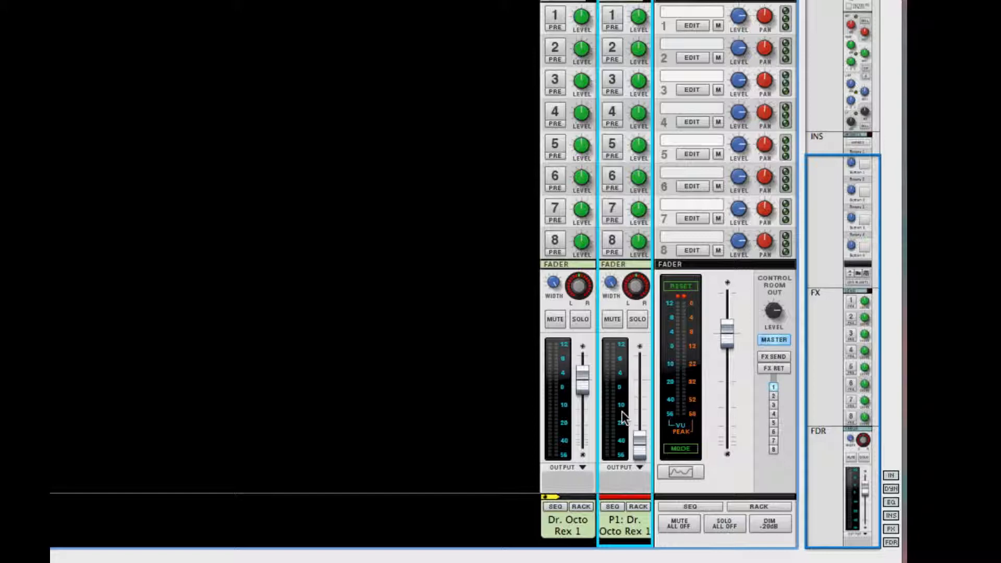
pyautogui.press('space')
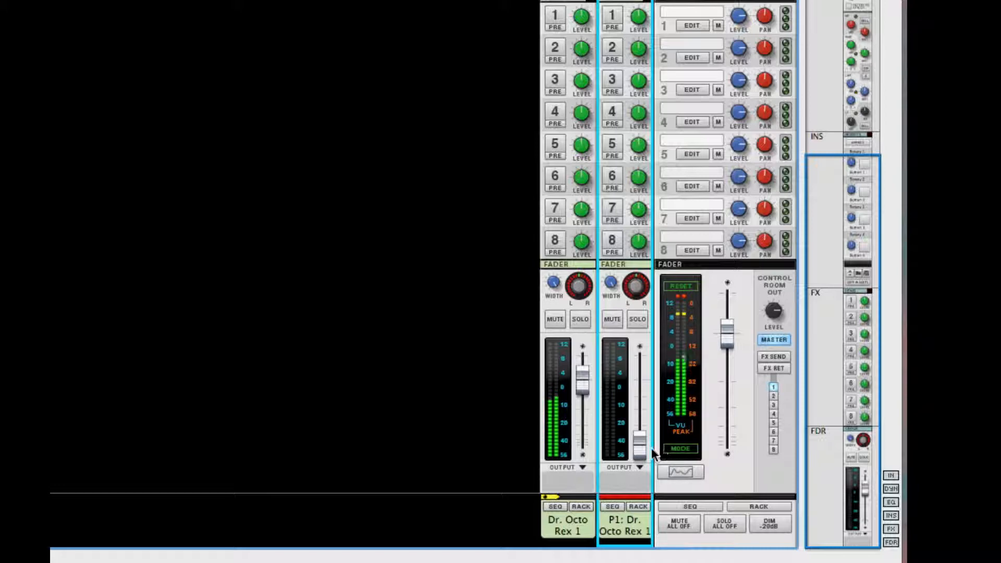
pyautogui.moveTo(634, 450); pyautogui.dragTo(636, 397)
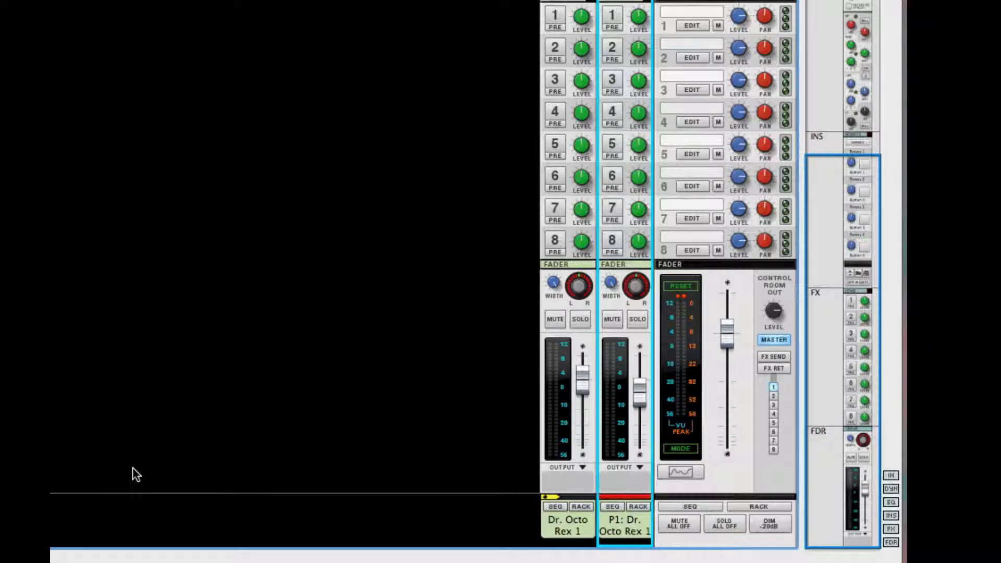
# Step: Create another parallel channel from P1 and enable the new P2 channel's low-pass filter with its cutoff at about 1.11 kHz
pyautogui.rightClick(612, 529)
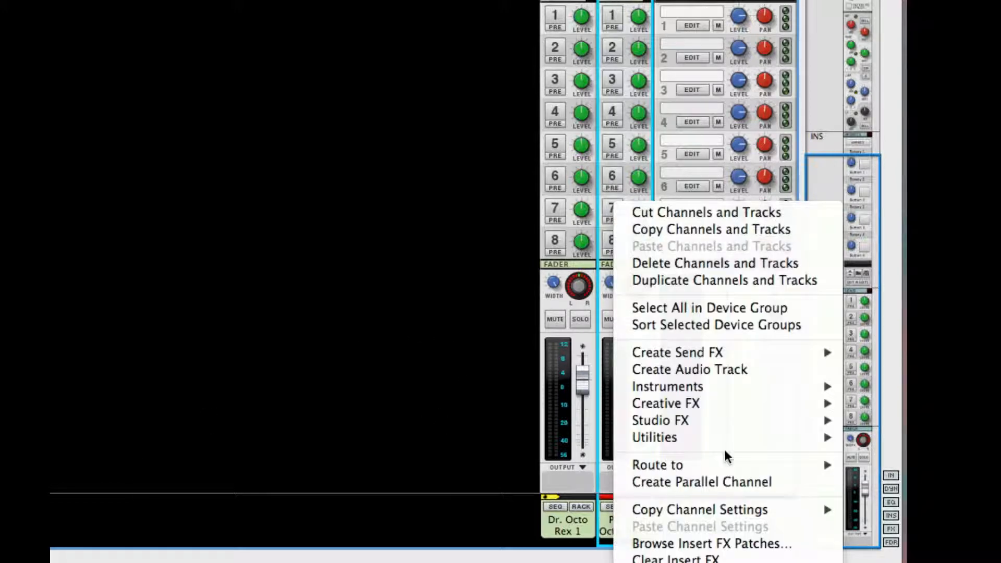
pyautogui.click(722, 482)
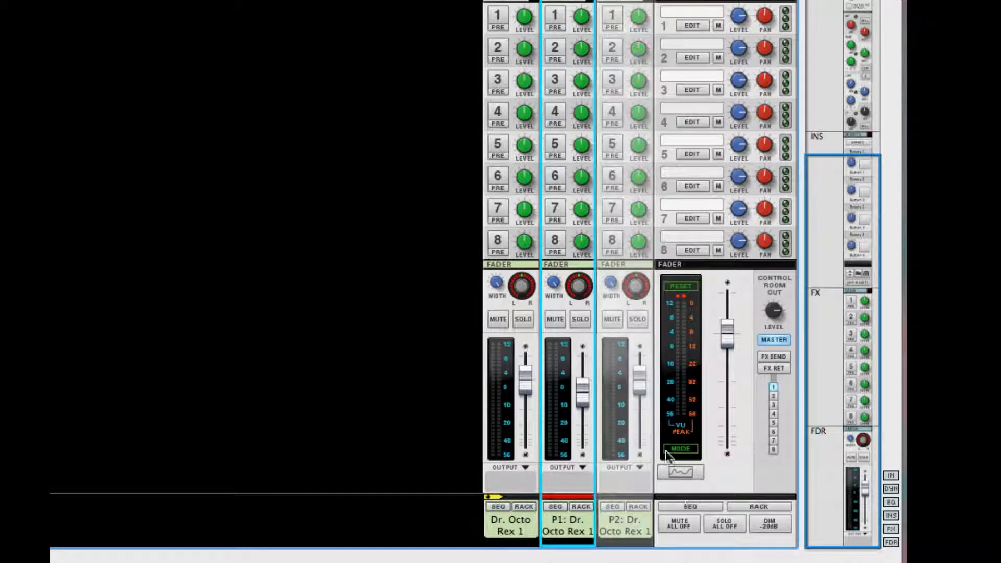
pyautogui.scroll(10, 631, 203)
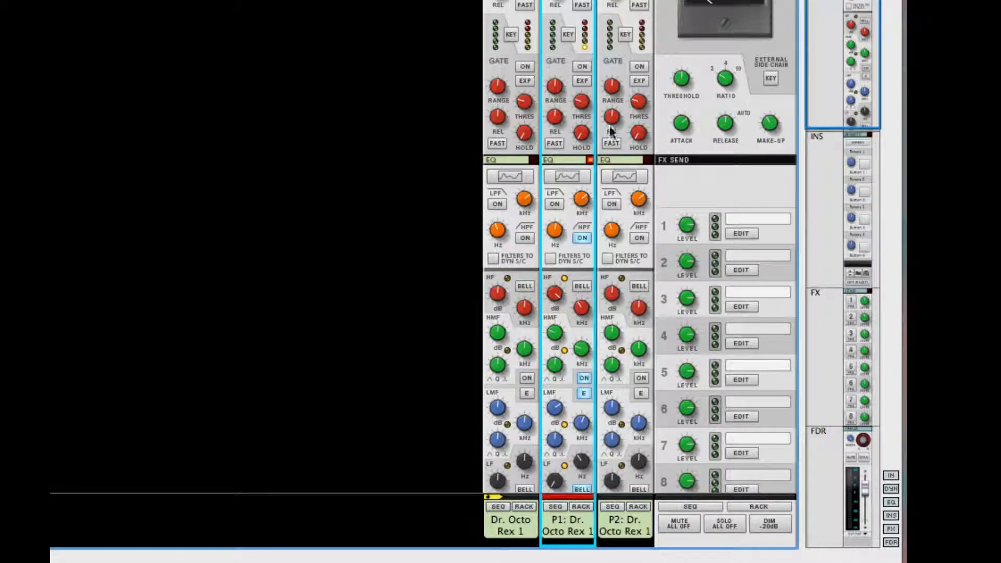
pyautogui.click(612, 203)
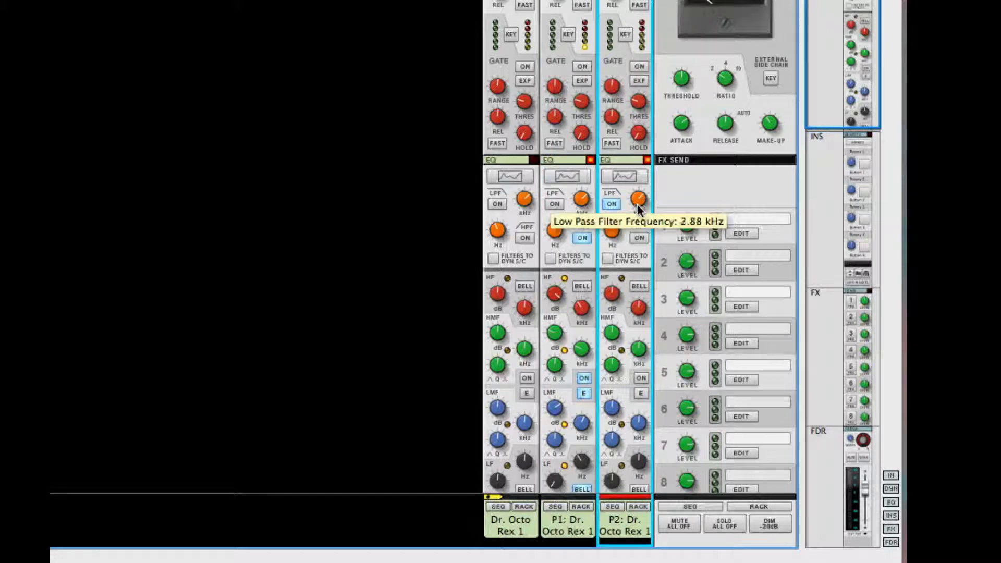
pyautogui.click(624, 176)
pyautogui.moveTo(104, 125); pyautogui.dragTo(61, 131)
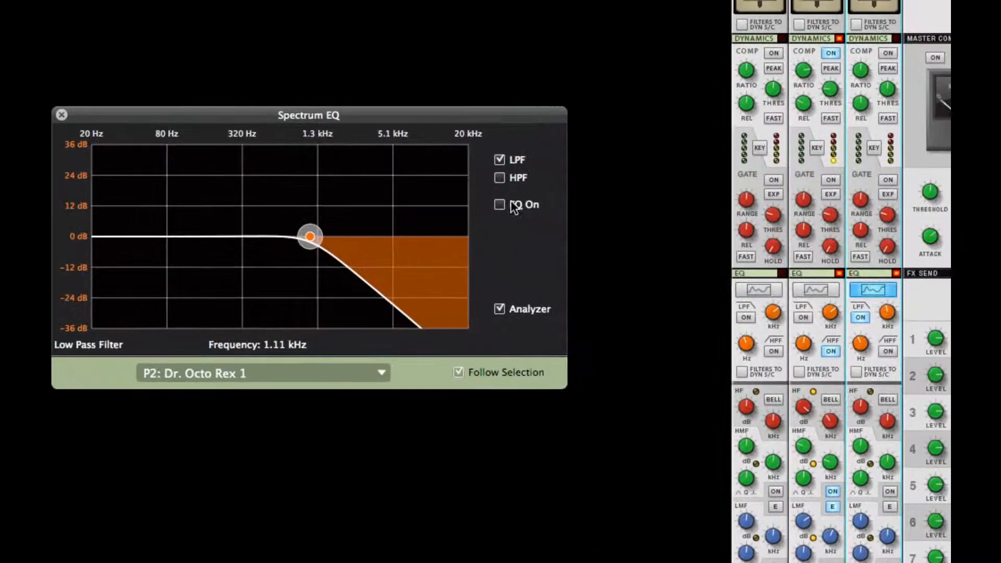
# Step: Enable P2's EQ, boost the low band slightly near 80 Hz and the high-mid band by about 5.4 dB at 600 Hz, and hide the Spectrum EQ
pyautogui.click(251, 91)
pyautogui.moveTo(203, 237); pyautogui.dragTo(166, 226)
pyautogui.moveTo(343, 236); pyautogui.dragTo(276, 224)
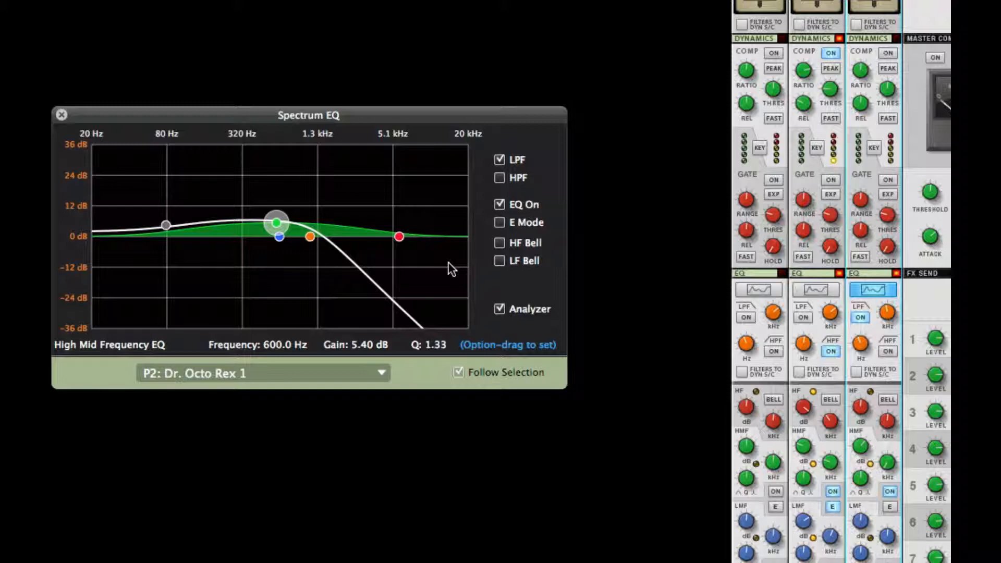
pyautogui.click(61, 114)
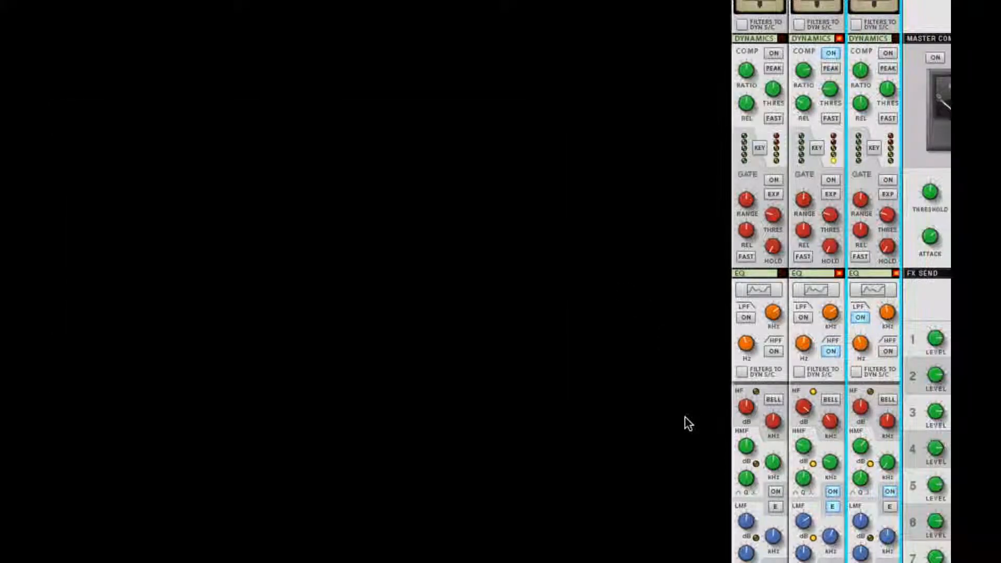